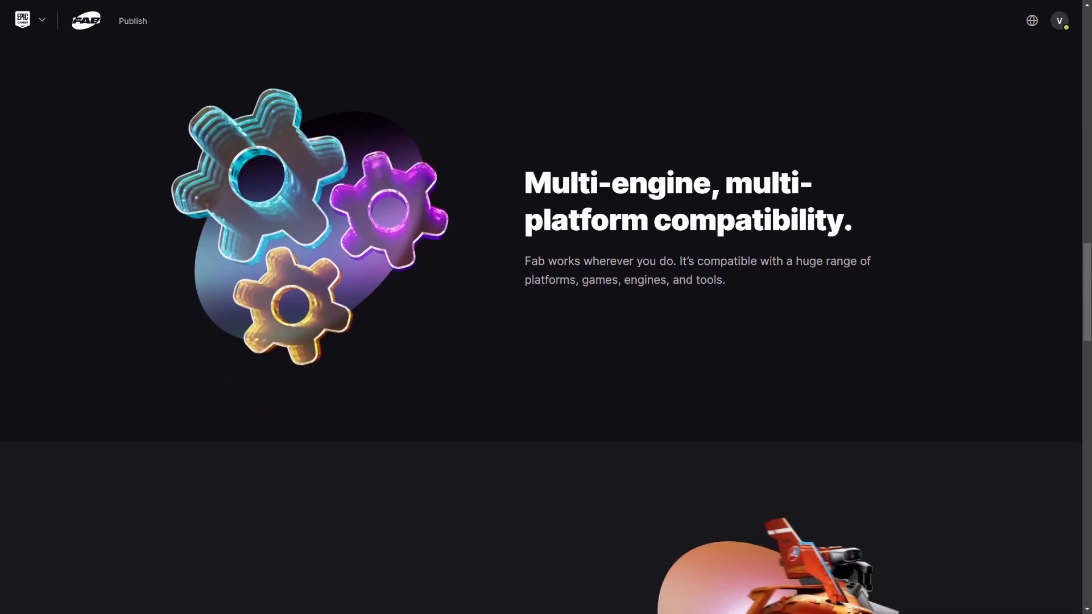
scroll(540, 327, down, 2)
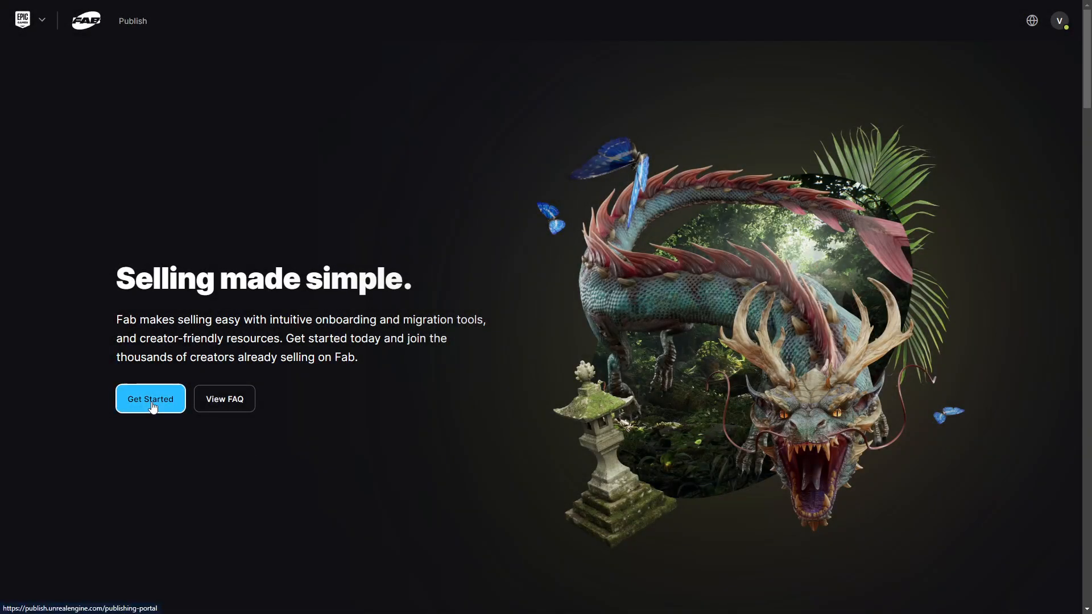
- Start publisher onboarding, read through the distribution agreement, and continue past the Agreement step
click(152, 401)
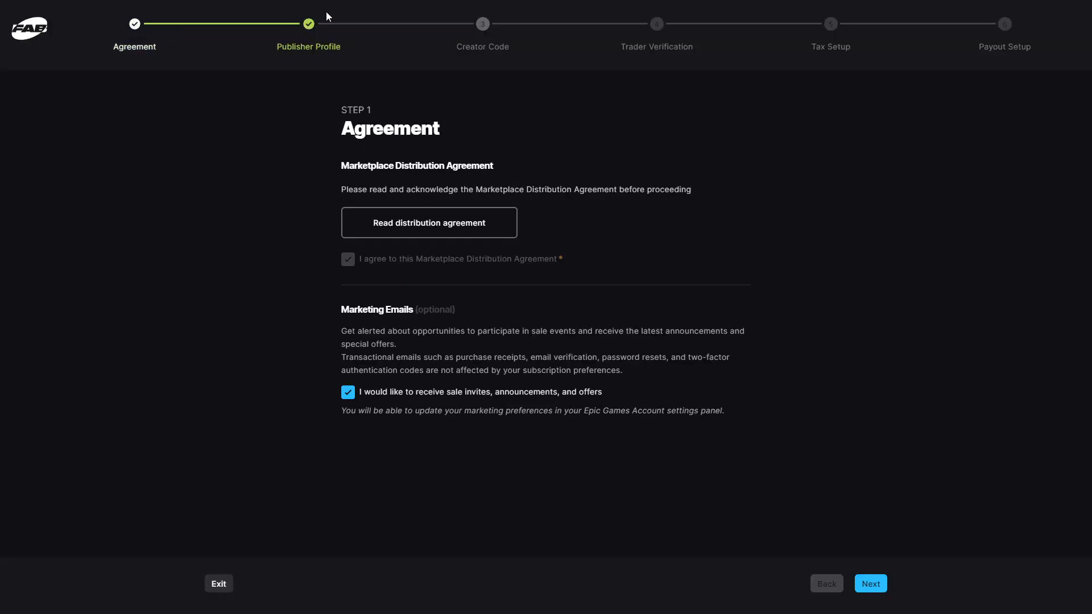
click(429, 234)
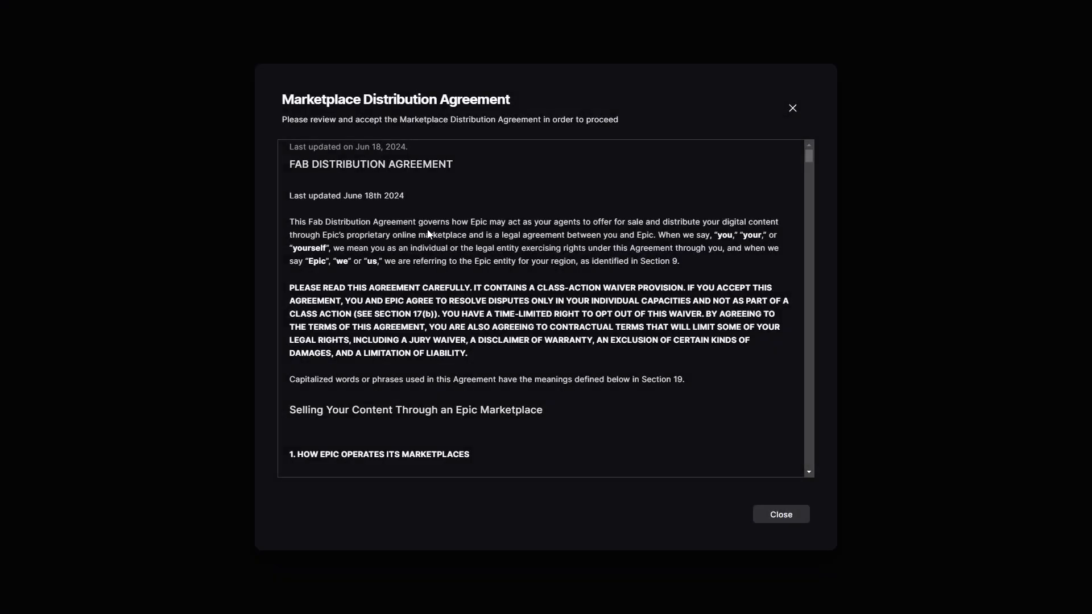
drag(809, 156, 805, 490)
click(794, 518)
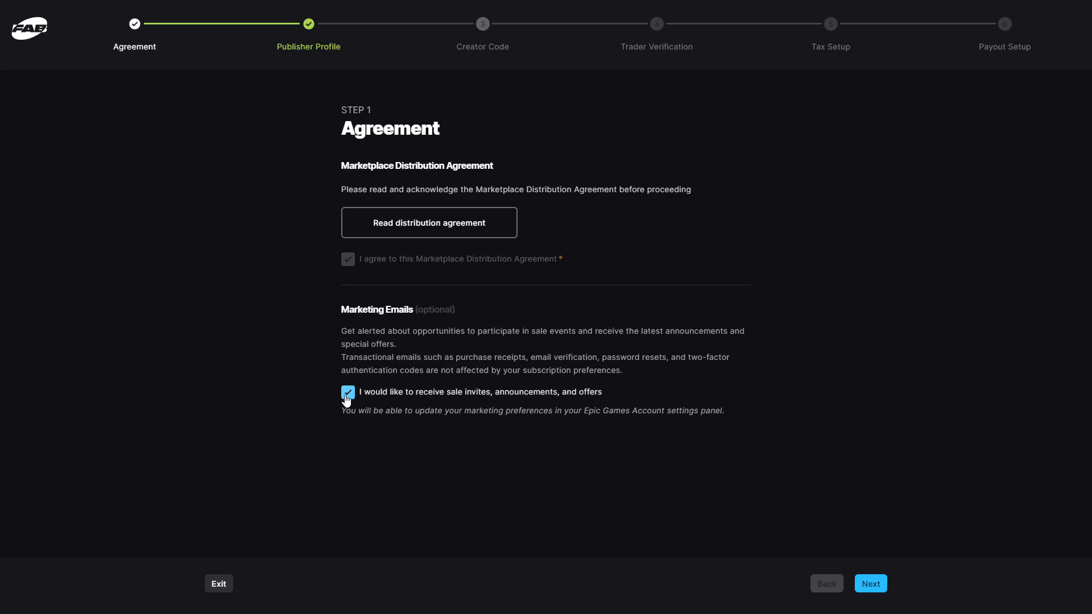
click(864, 584)
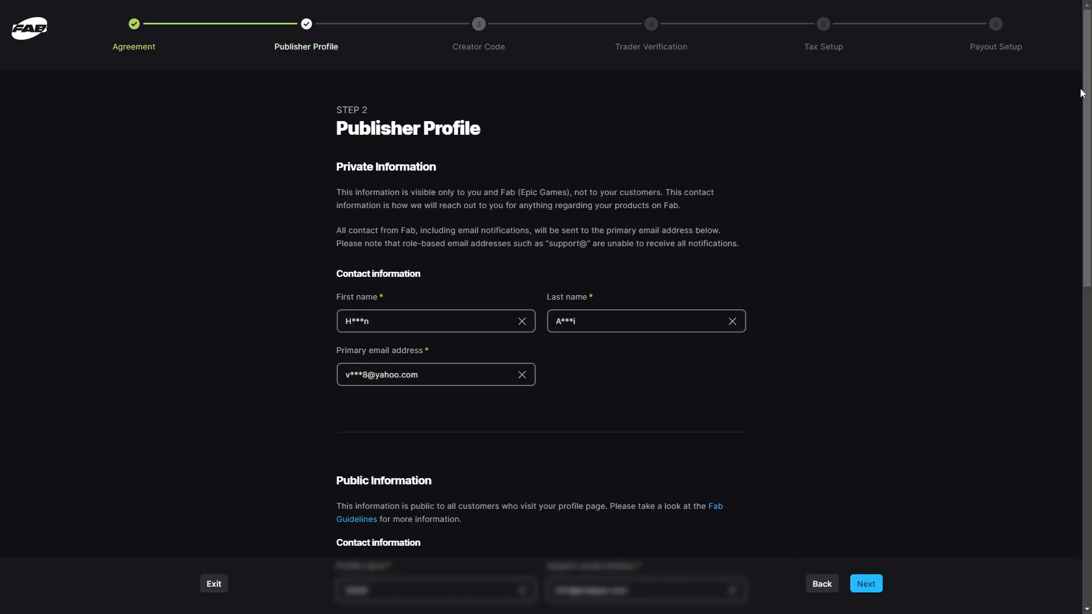
- Upload the triangular logo as the profile photo, enlarge it, save it, and continue
drag(1088, 97, 1087, 269)
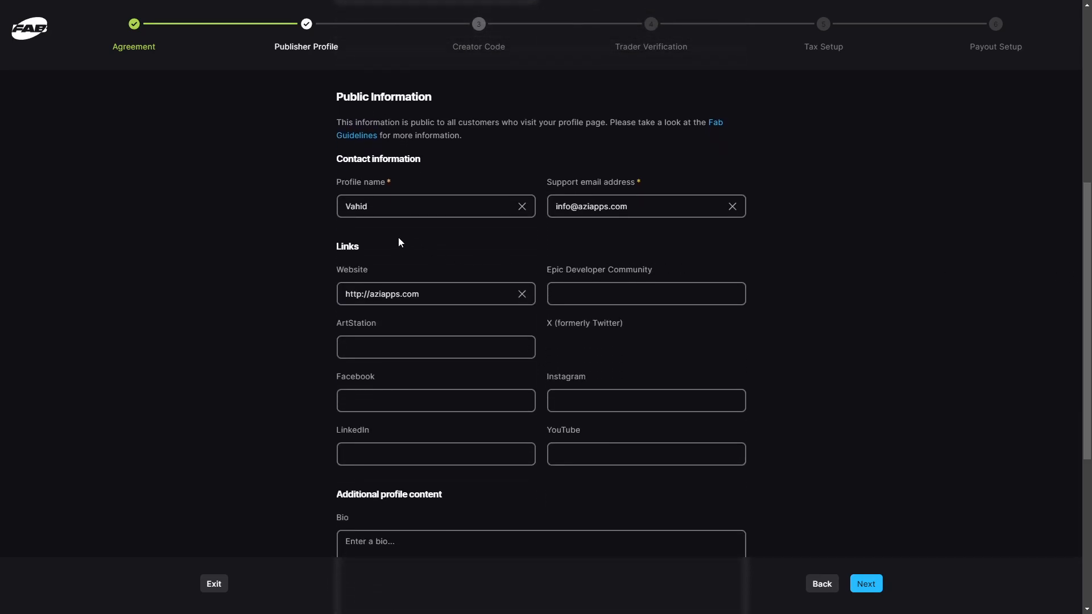
scroll(1086, 197, down, 1)
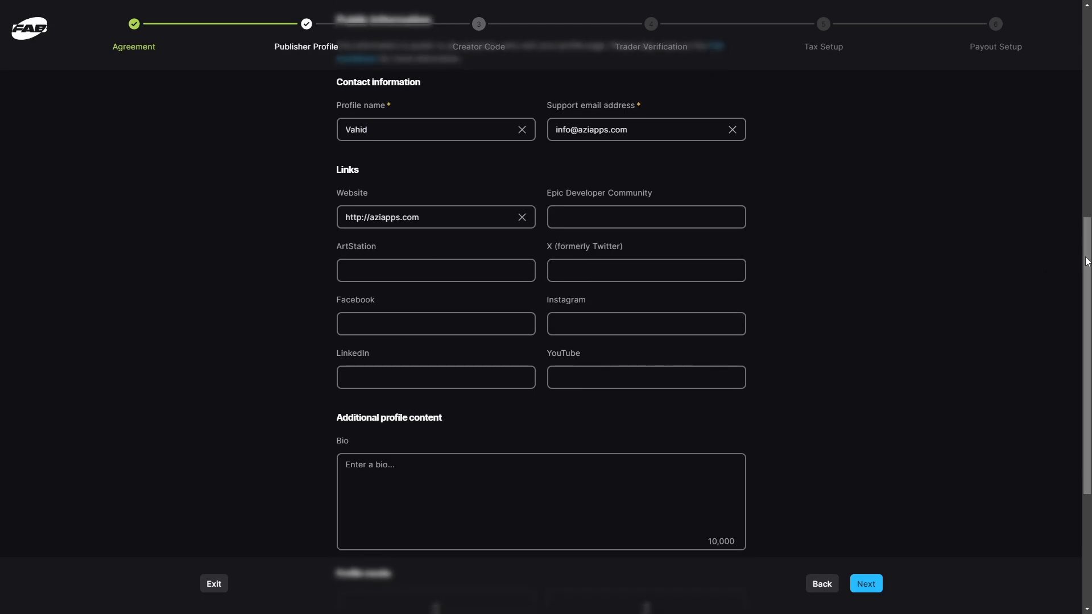
scroll(1074, 284, down, 1)
scroll(1075, 287, down, 3)
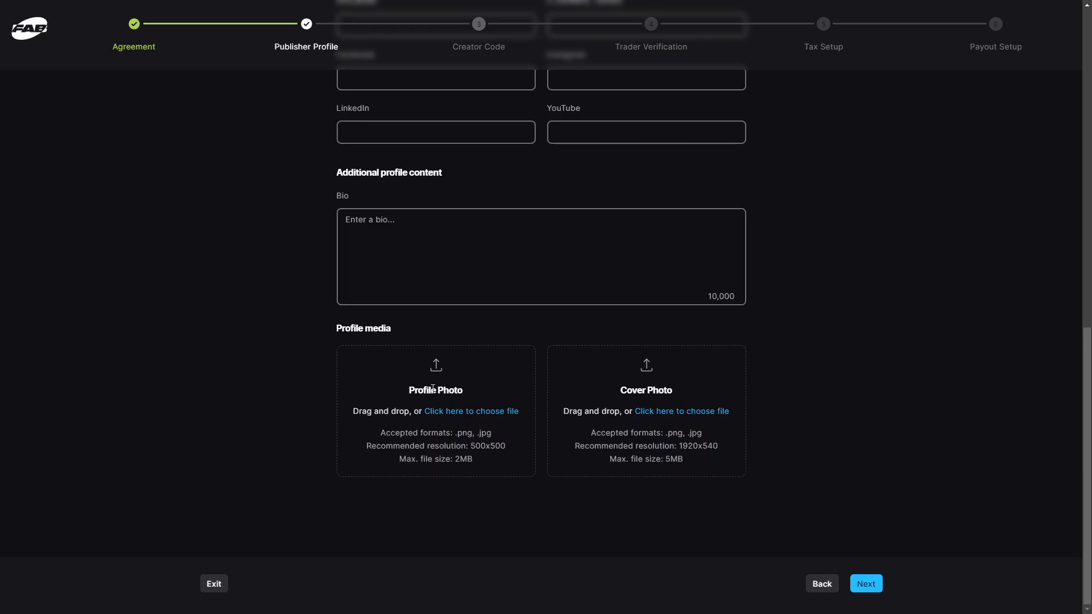
click(433, 389)
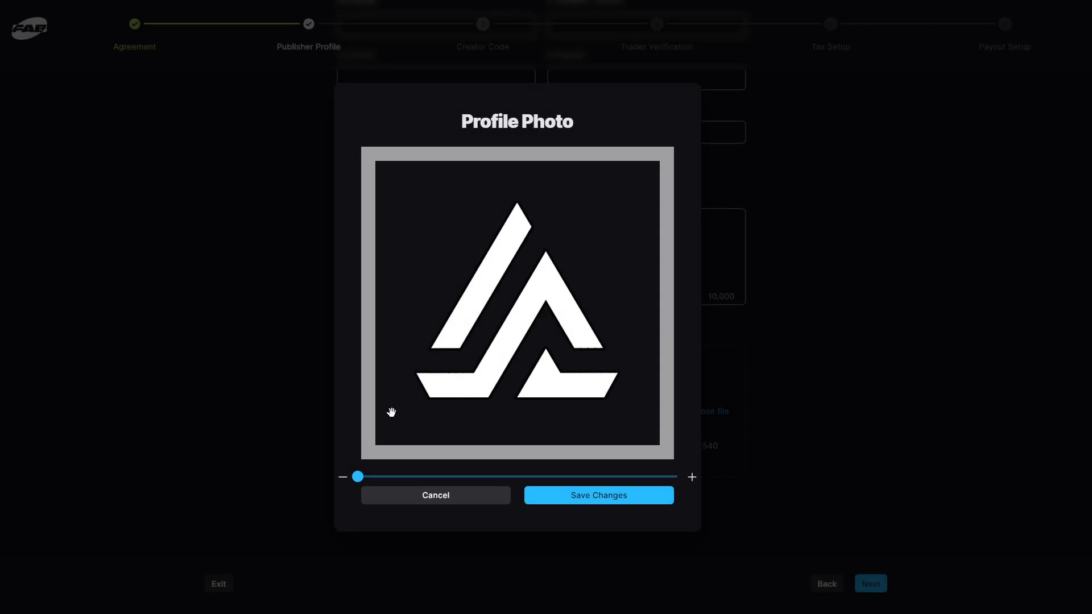
drag(364, 477, 448, 483)
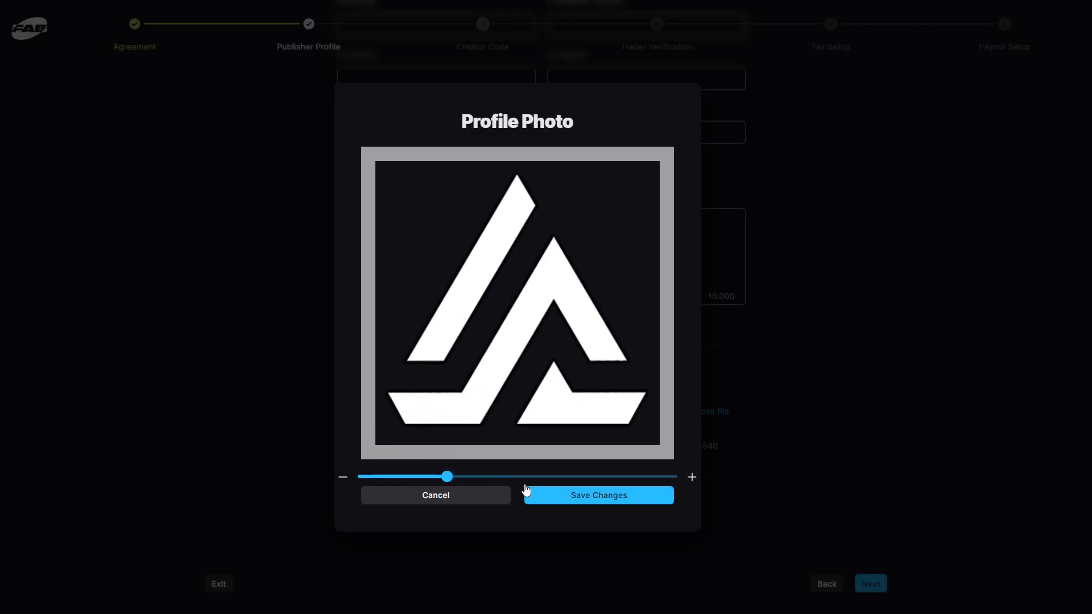
click(603, 500)
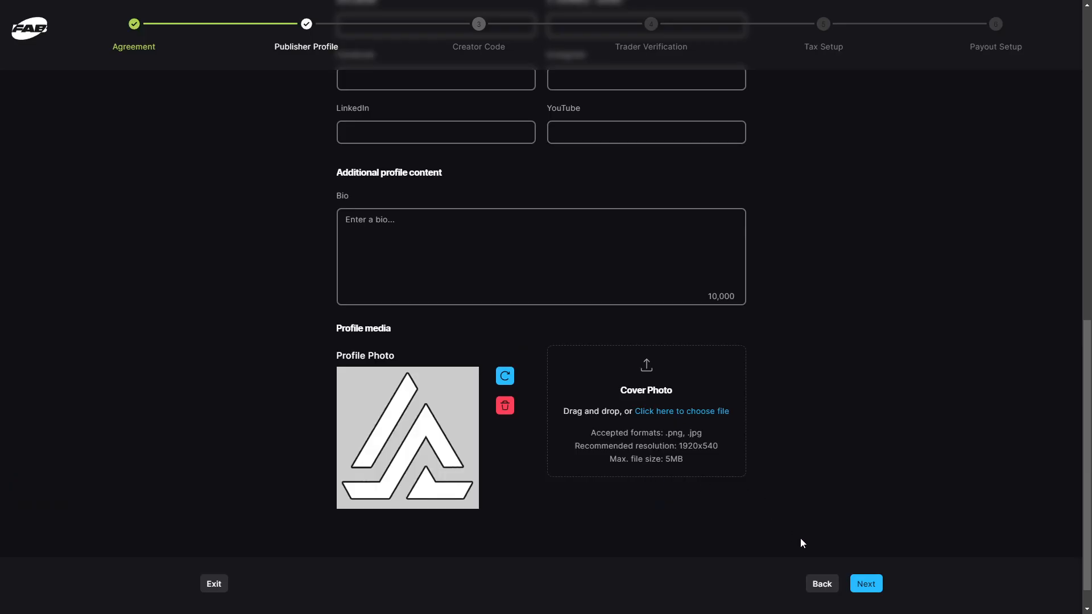
click(864, 584)
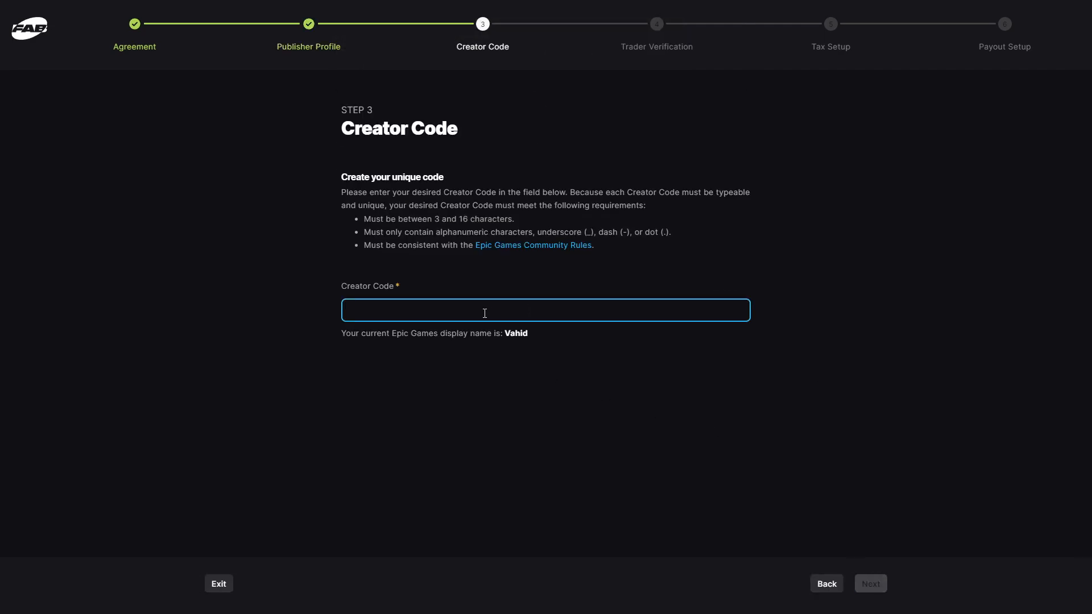
- Enter a creator code and continue to Trader Verification
text(VAHID)
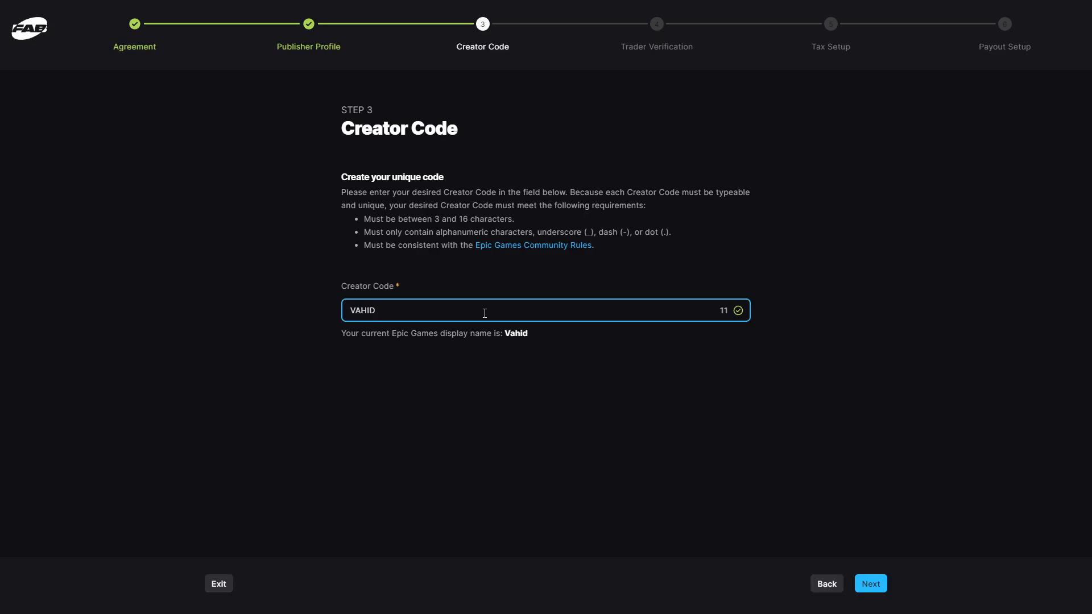
click(870, 583)
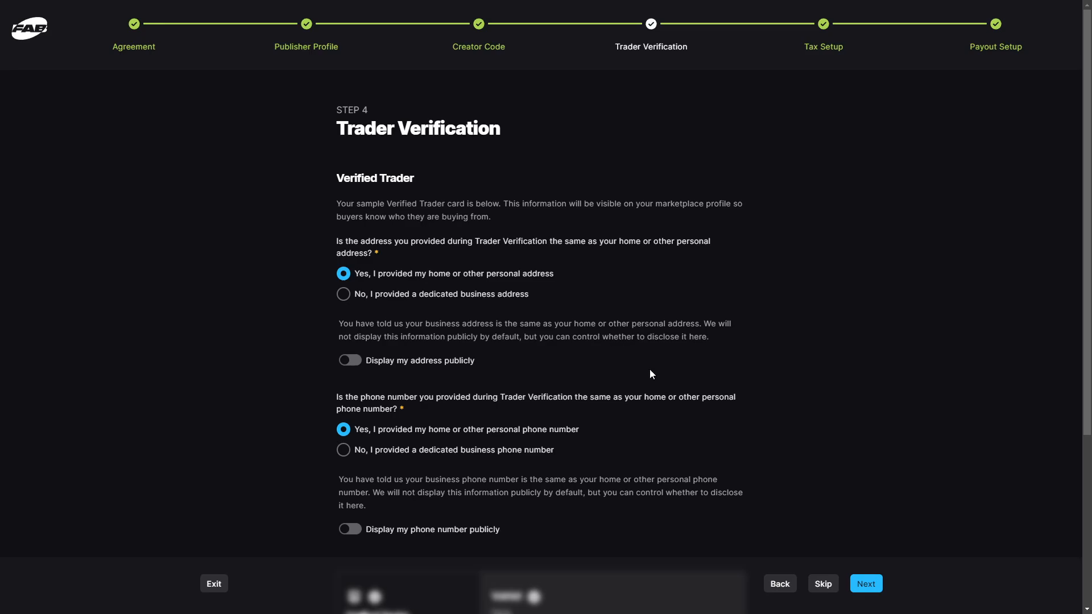
- Advance through Trader Verification, Tax Setup and Payout Setup, then complete onboarding
click(869, 584)
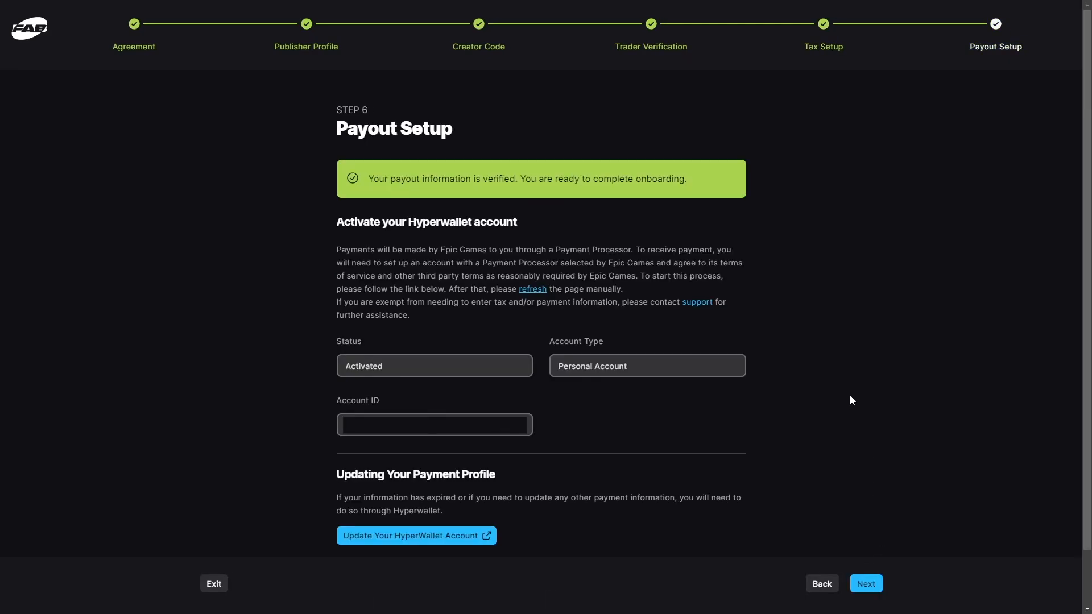
scroll(850, 397, down, 1)
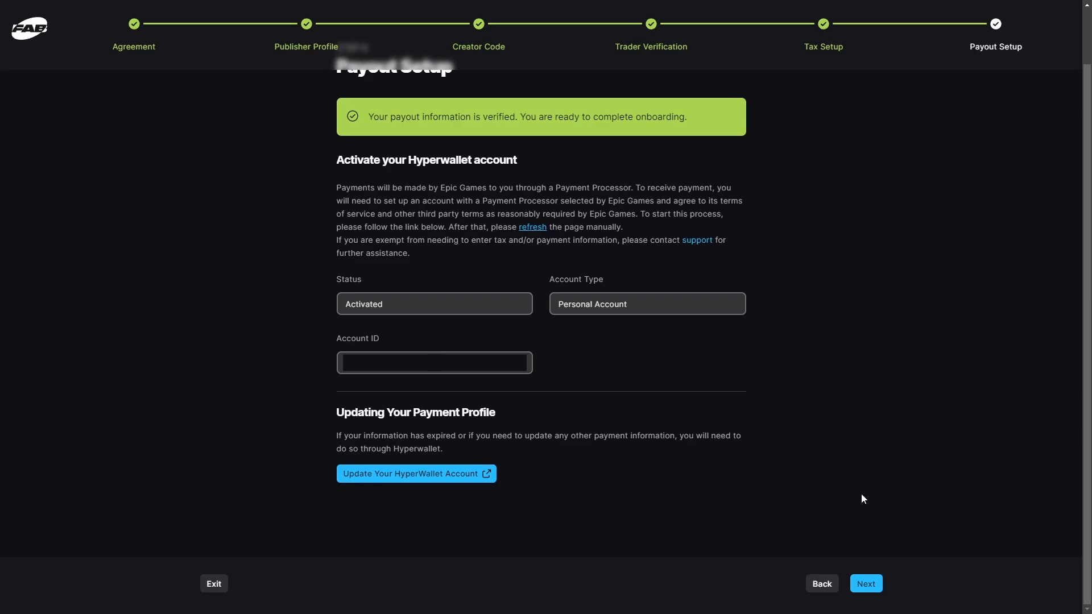
click(866, 584)
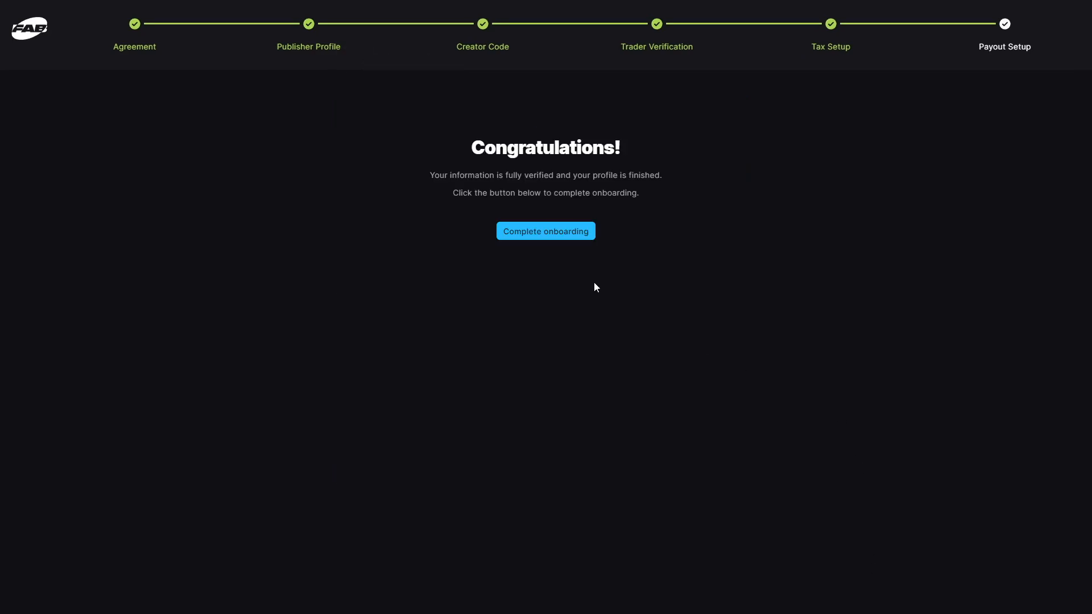
click(556, 234)
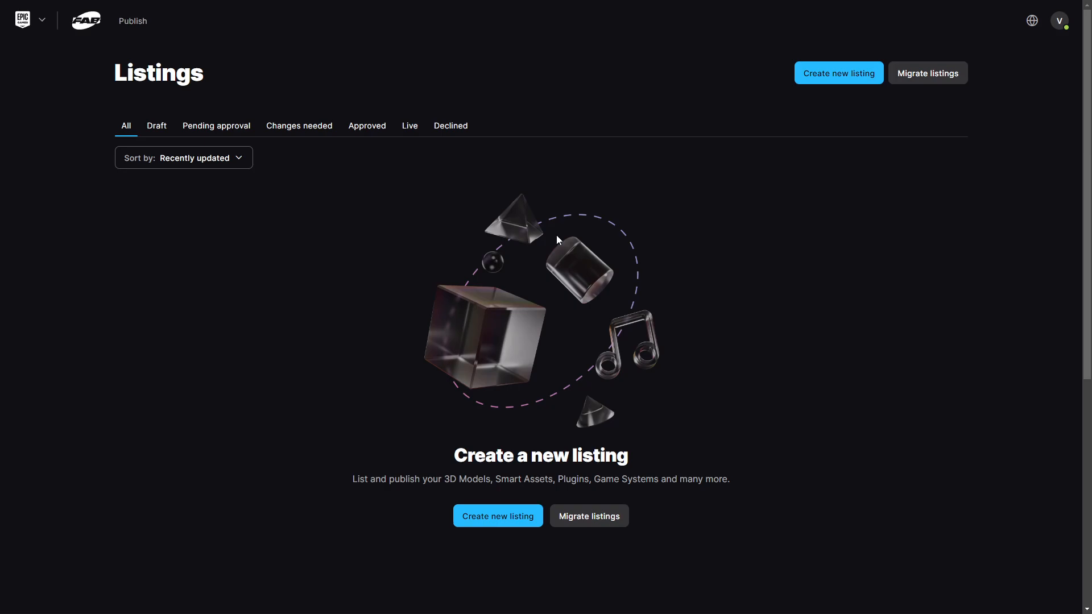
- Create a new Game Systems listing titled 'Procedural Level Generator'
click(847, 77)
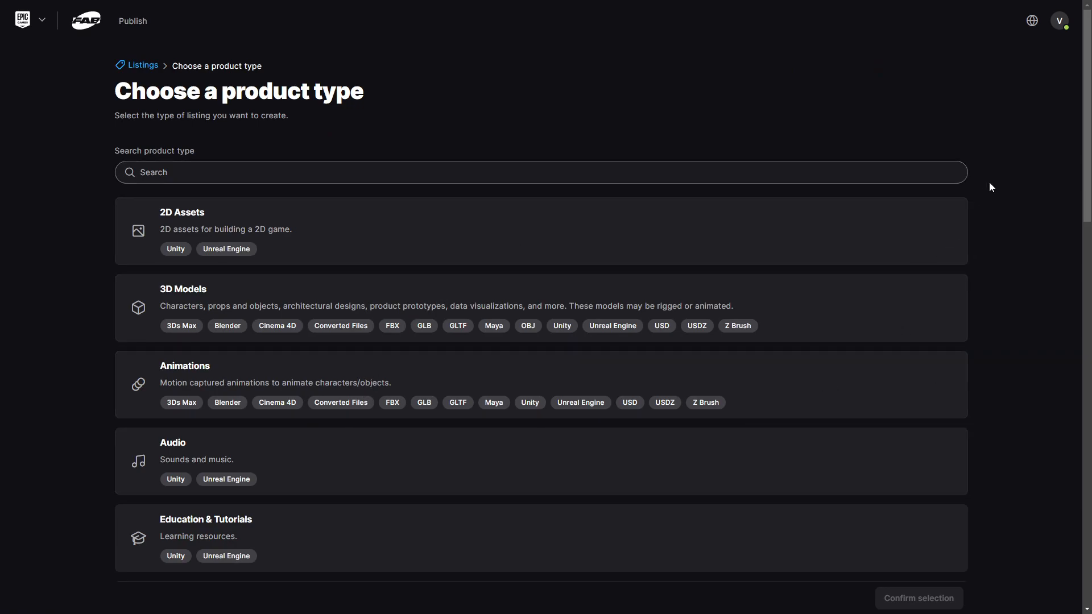
scroll(988, 181, down, 5)
scroll(989, 184, down, 7)
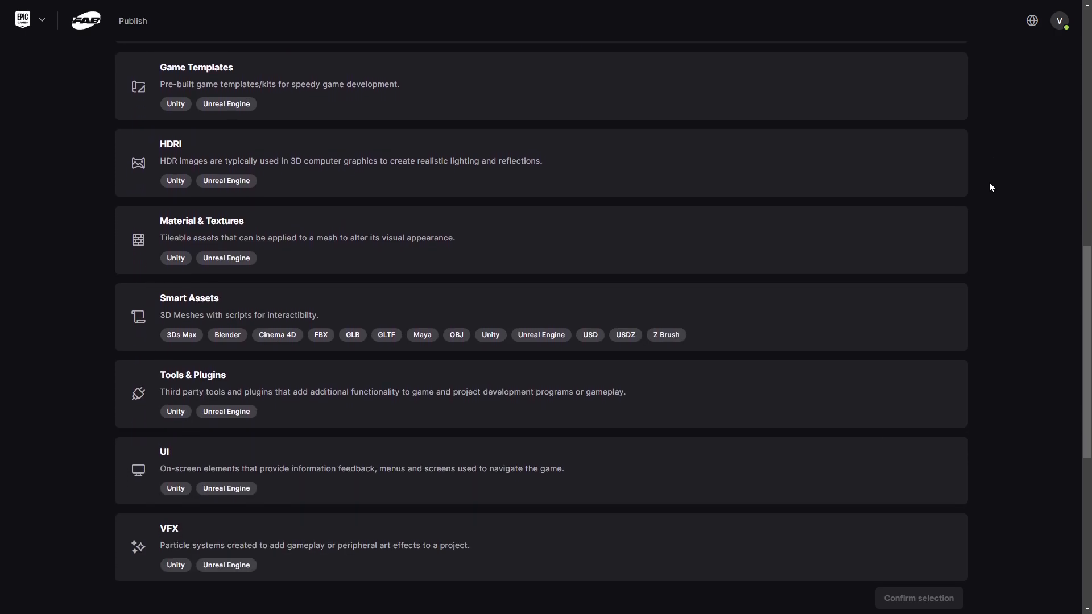
scroll(989, 183, down, 2)
scroll(989, 183, up, 2)
scroll(990, 184, up, 4)
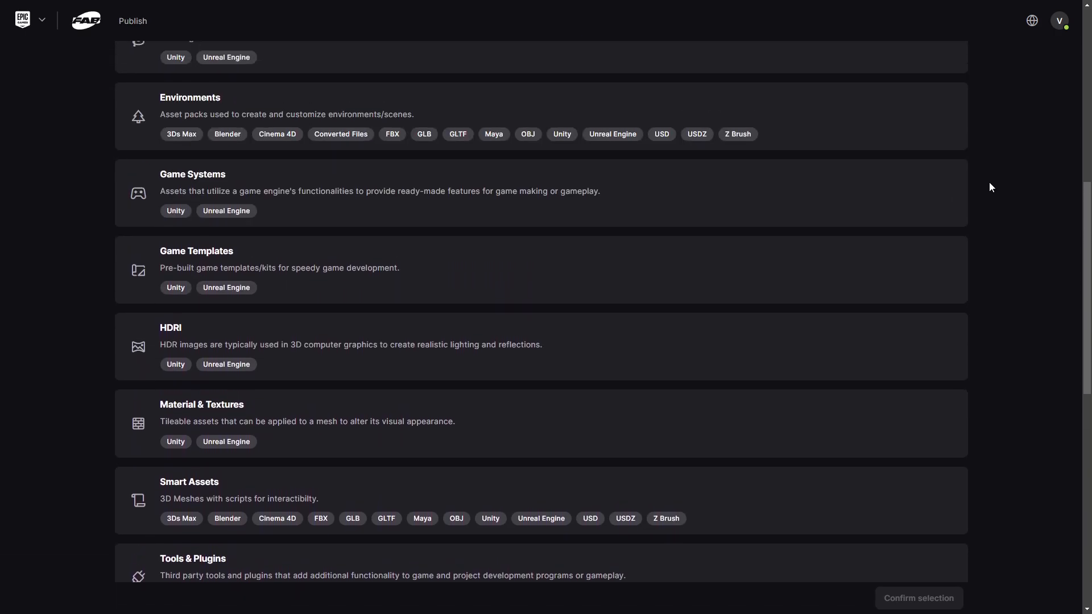
click(340, 243)
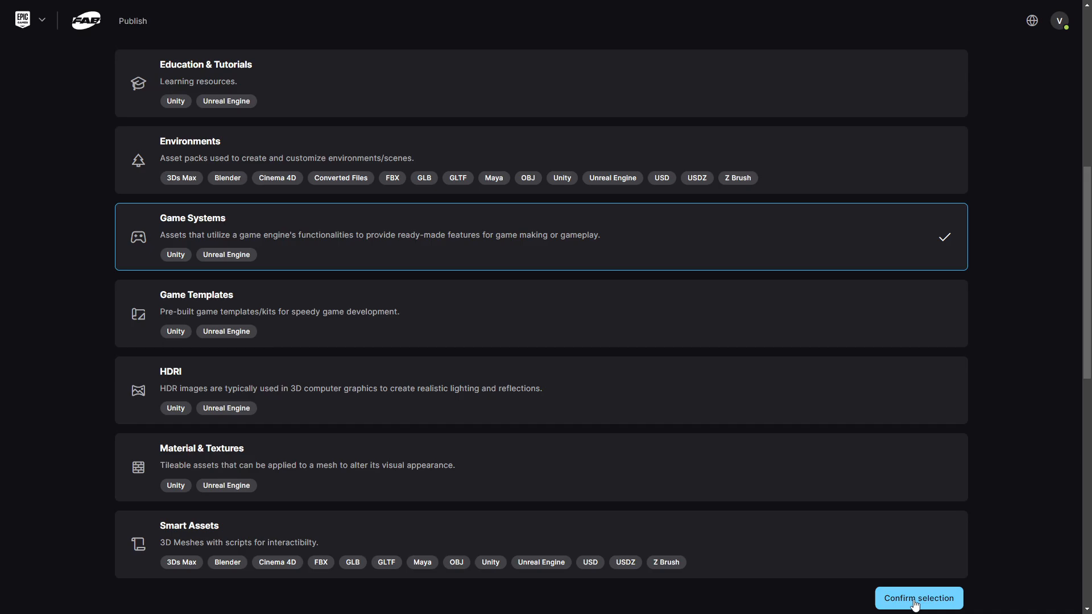
click(885, 594)
click(782, 245)
text(Procedural Level Generator)
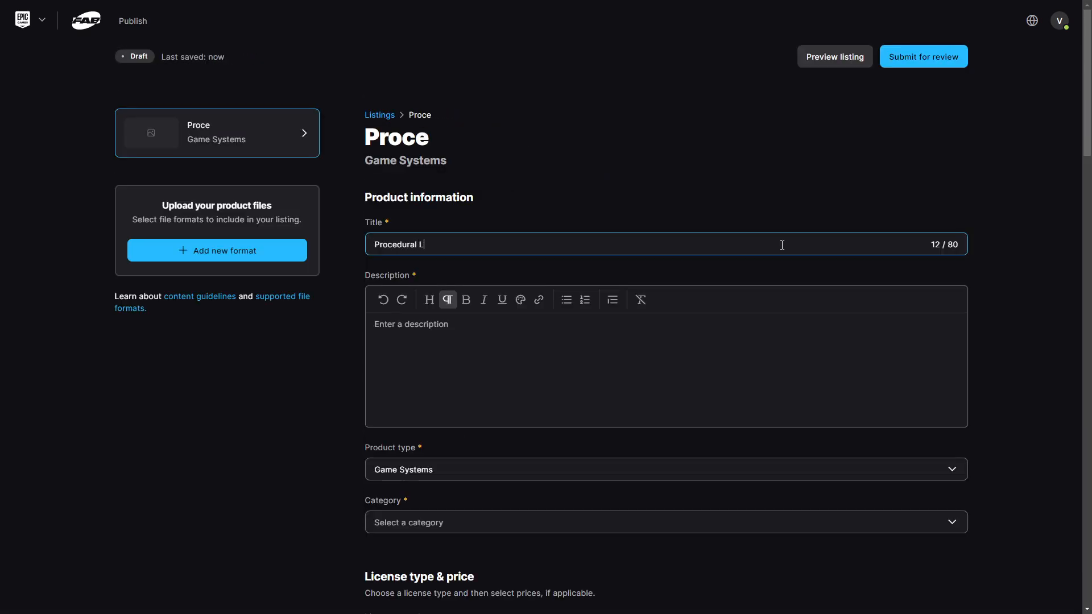
- Paste the product description and set the category to Procedural Systems
click(625, 339)
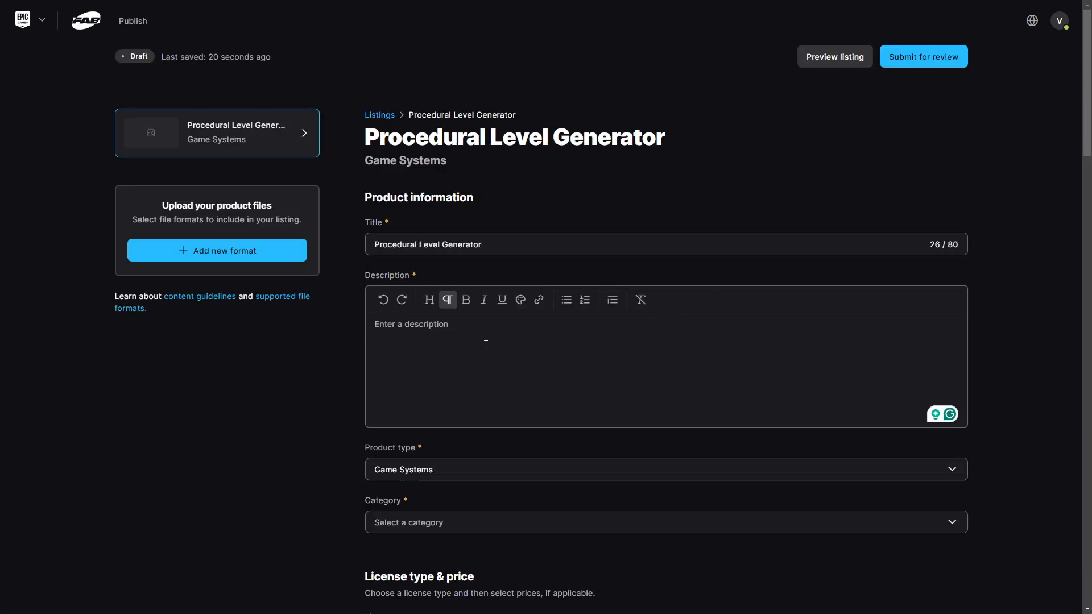
key(ctrl+v)
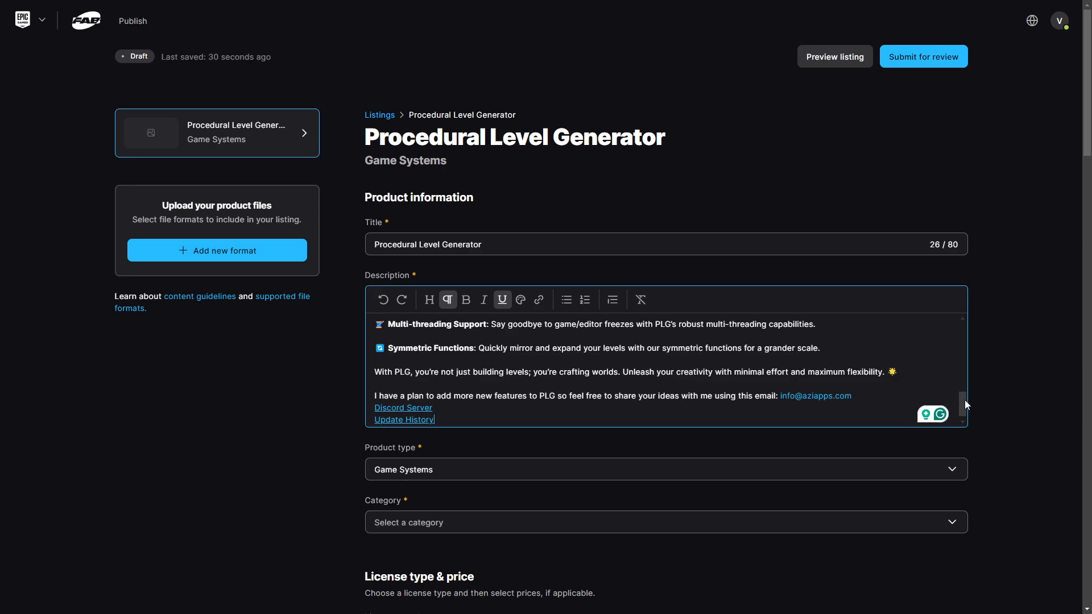
scroll(998, 418, down, 4)
scroll(1000, 423, down, 1)
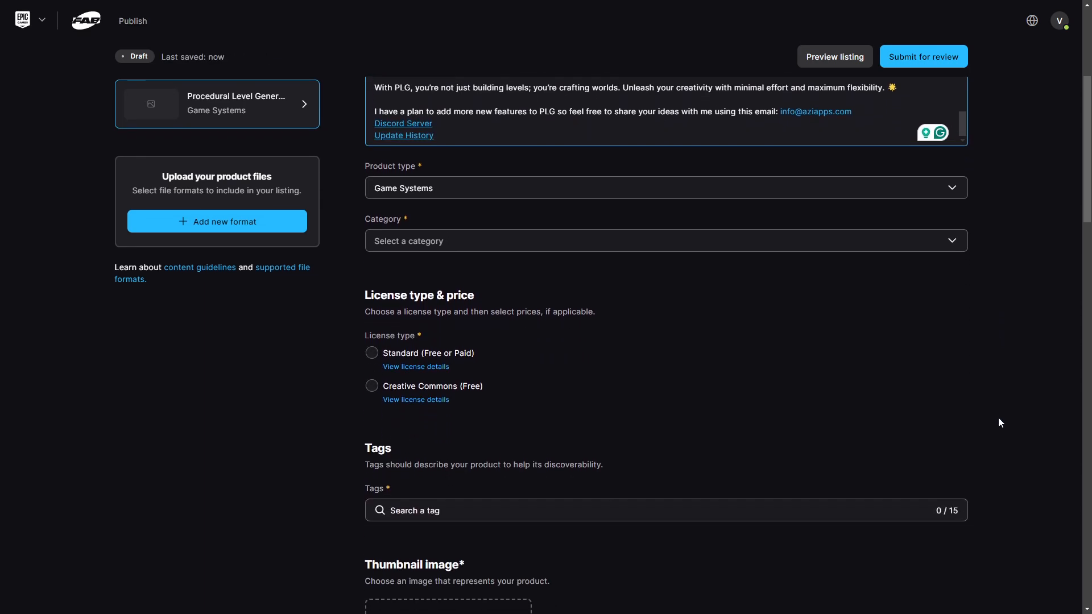
click(949, 239)
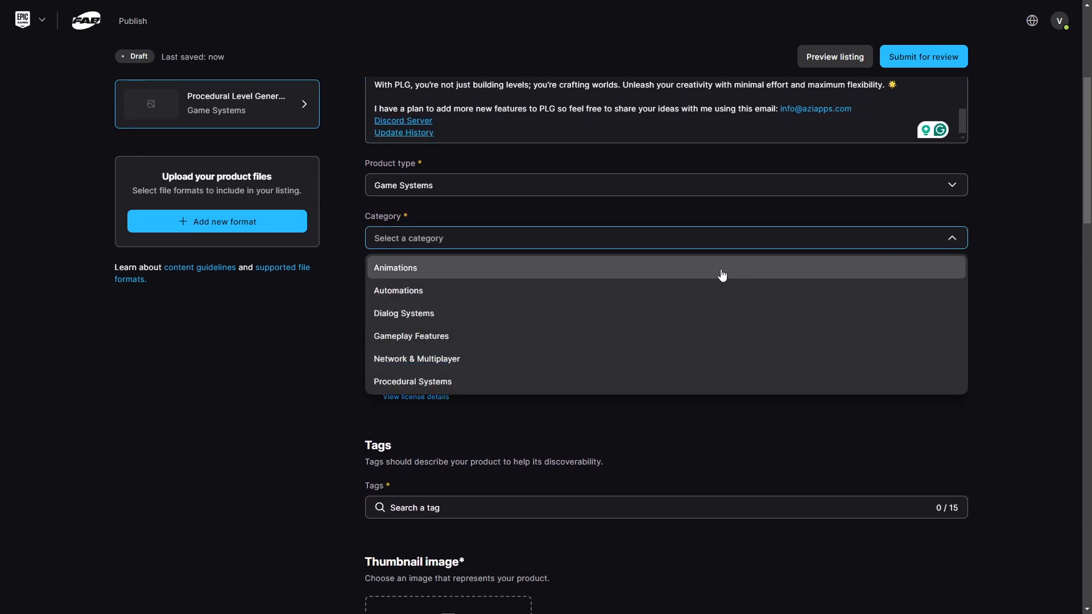
scroll(671, 312, down, 1)
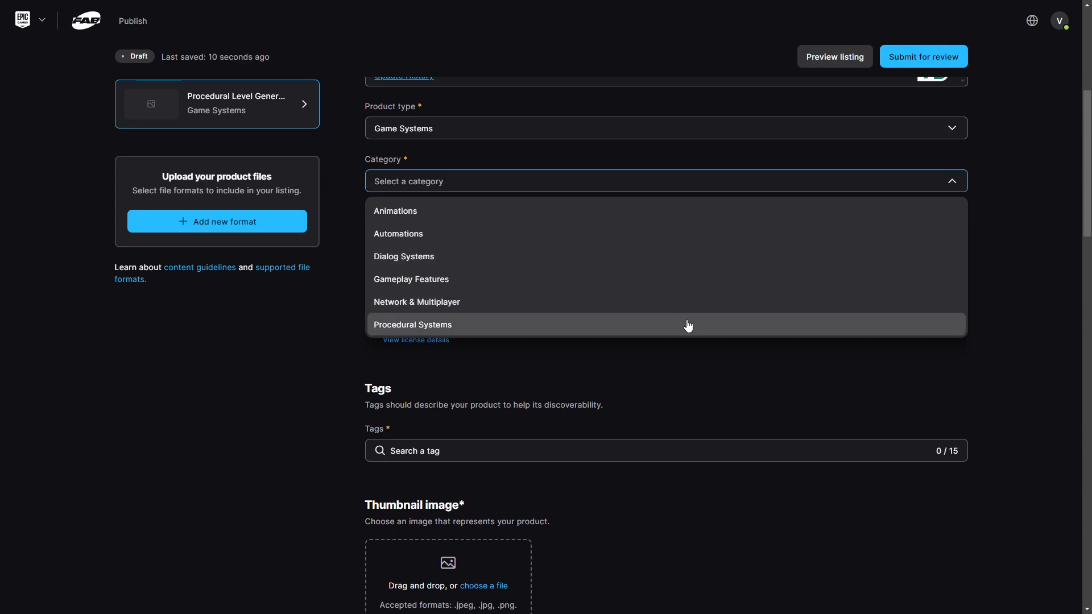
click(688, 325)
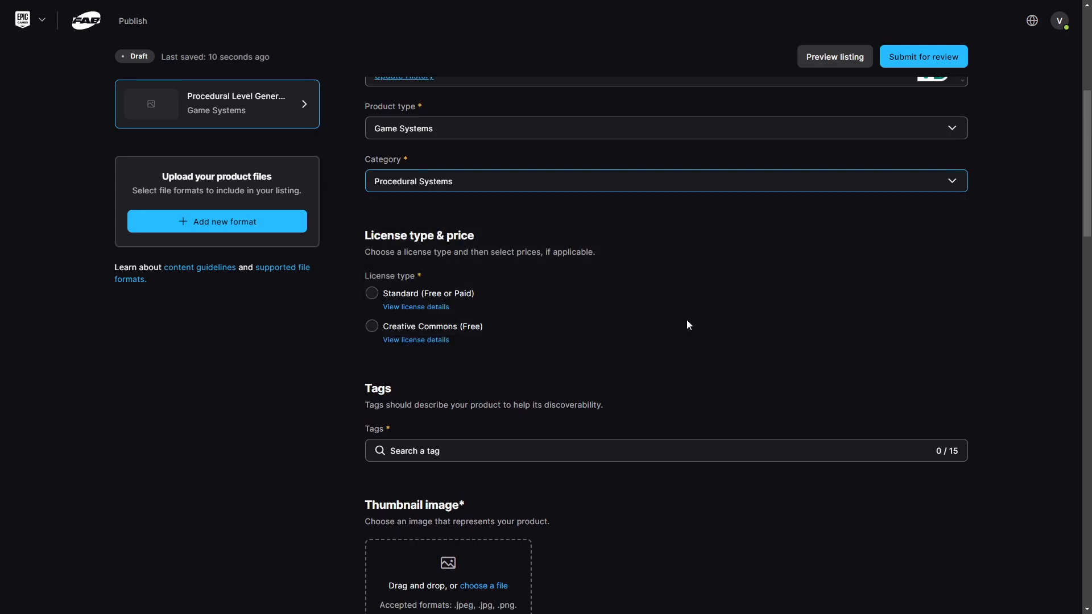
- Choose the Standard license priced 59.99 USD personal and 69.99 USD professional
click(373, 295)
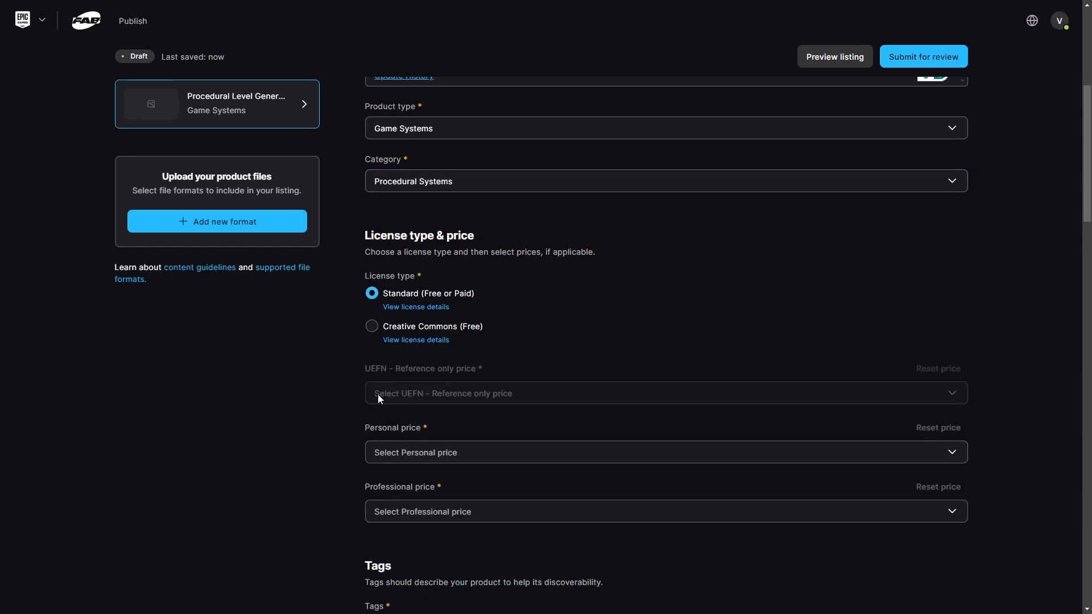
scroll(512, 370, down, 2)
click(954, 339)
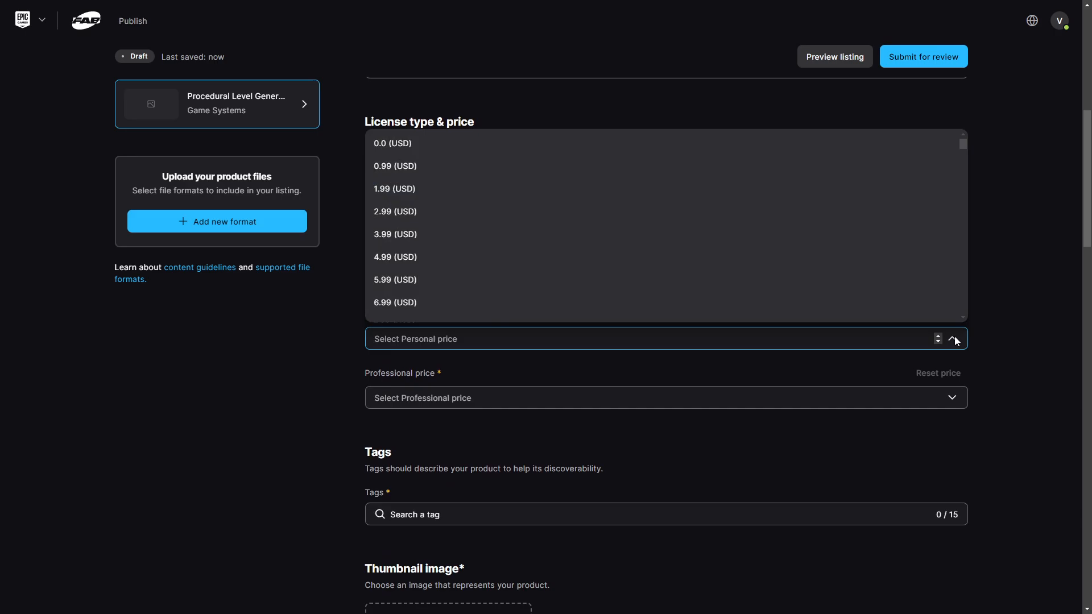
scroll(683, 243, down, 20)
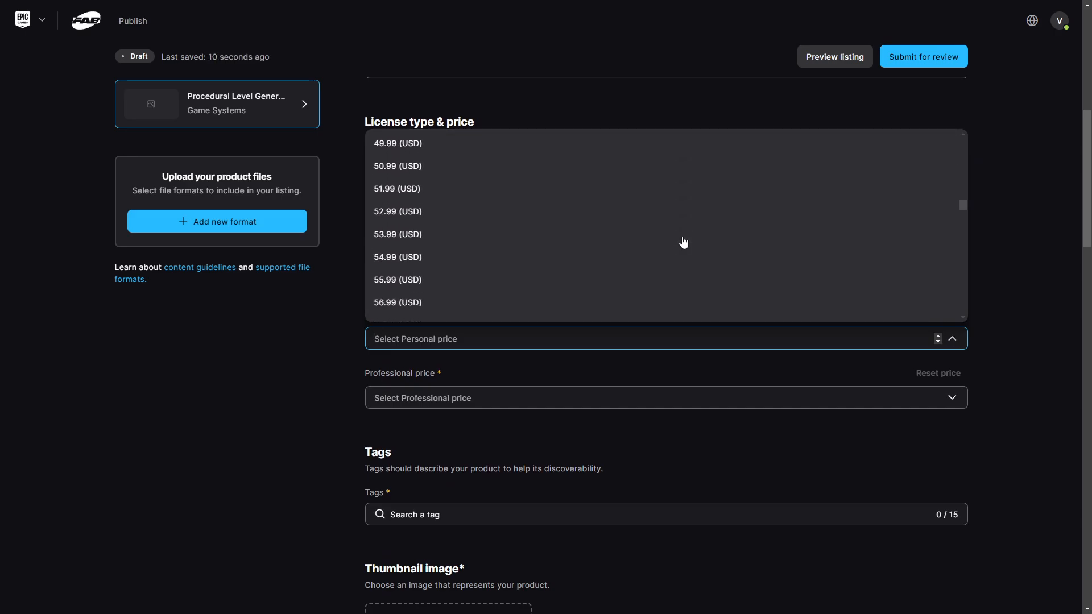
scroll(683, 243, down, 1)
click(653, 251)
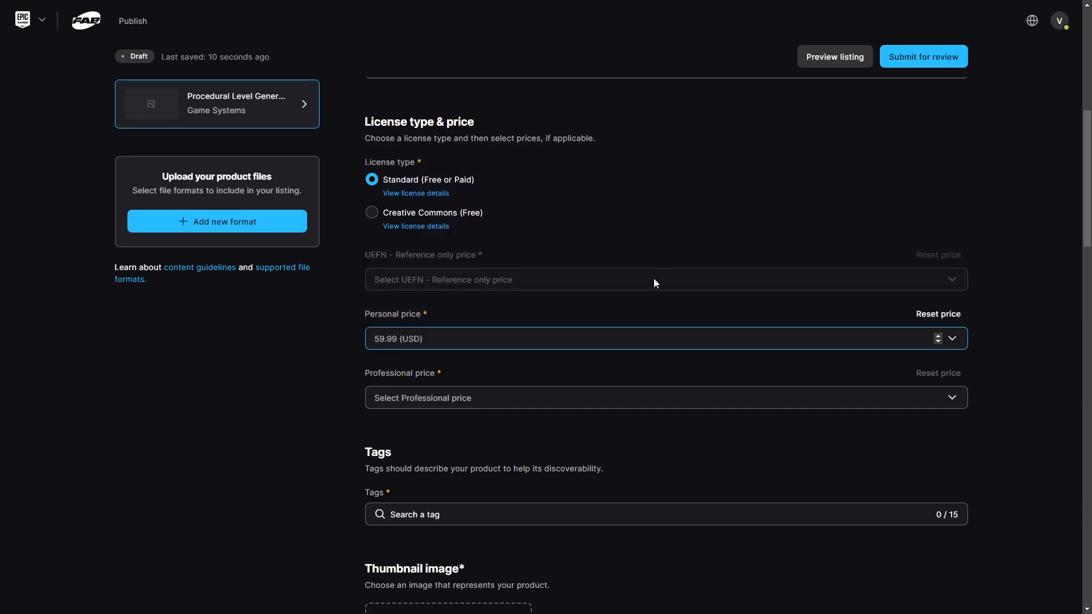
click(640, 392)
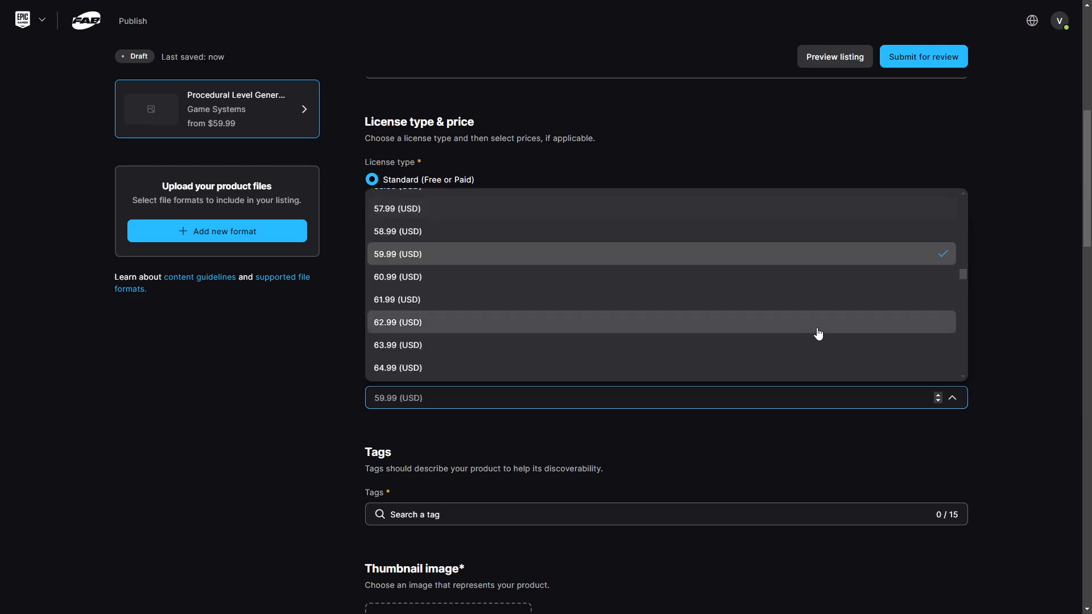
scroll(818, 334, down, 3)
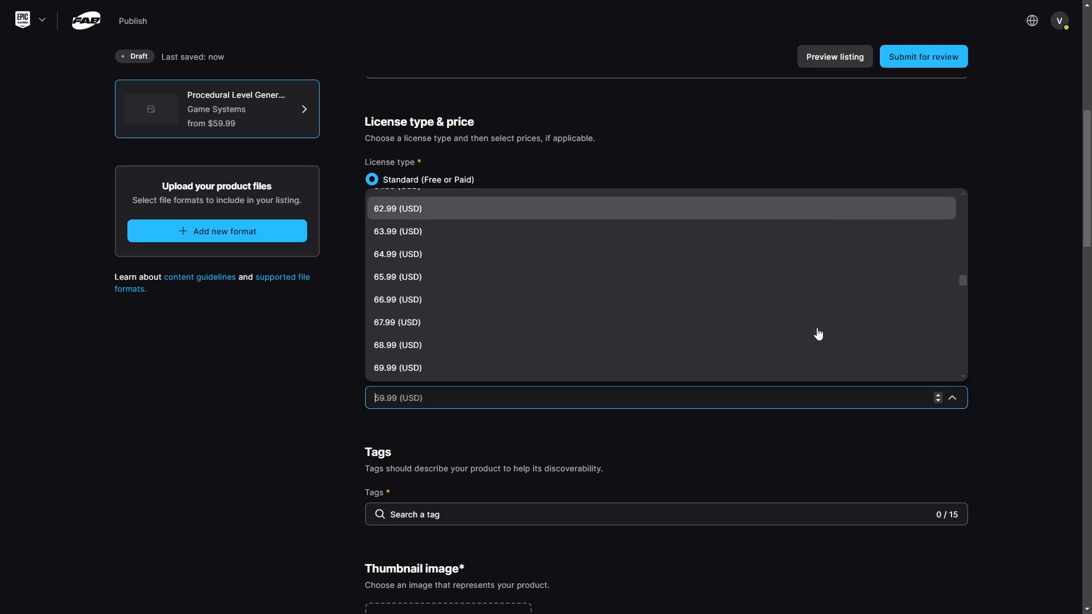
click(789, 316)
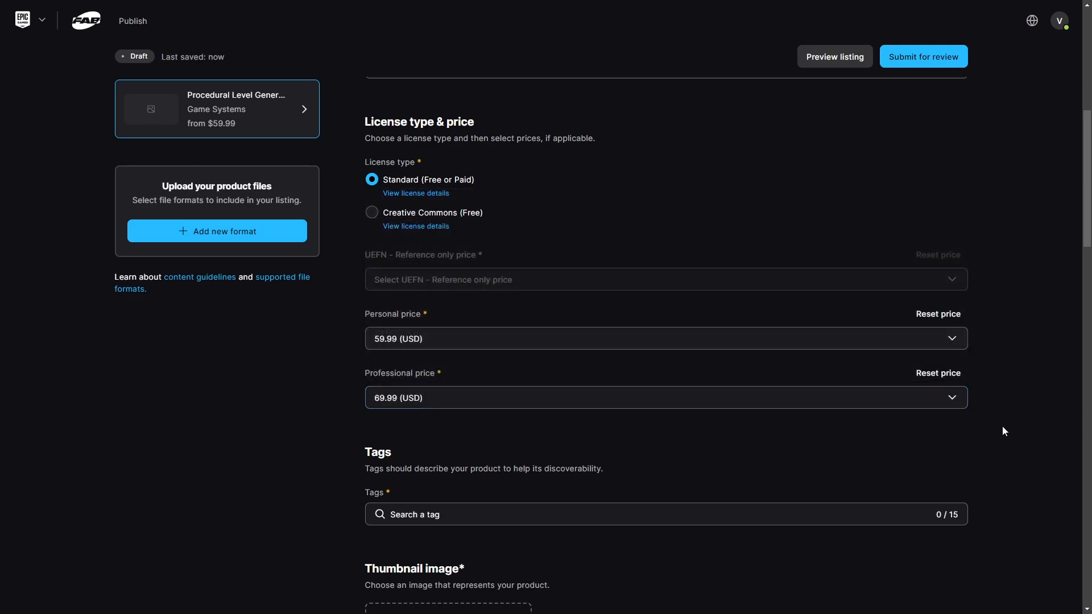
scroll(1002, 427, down, 5)
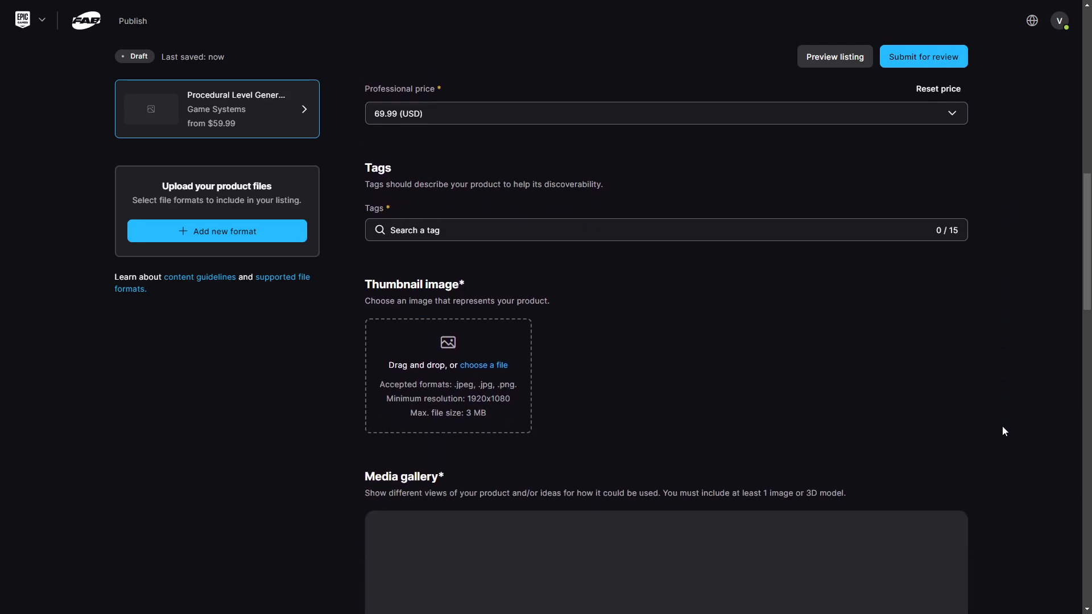
- Add search tags to the listing, starting with 'Level'
click(478, 234)
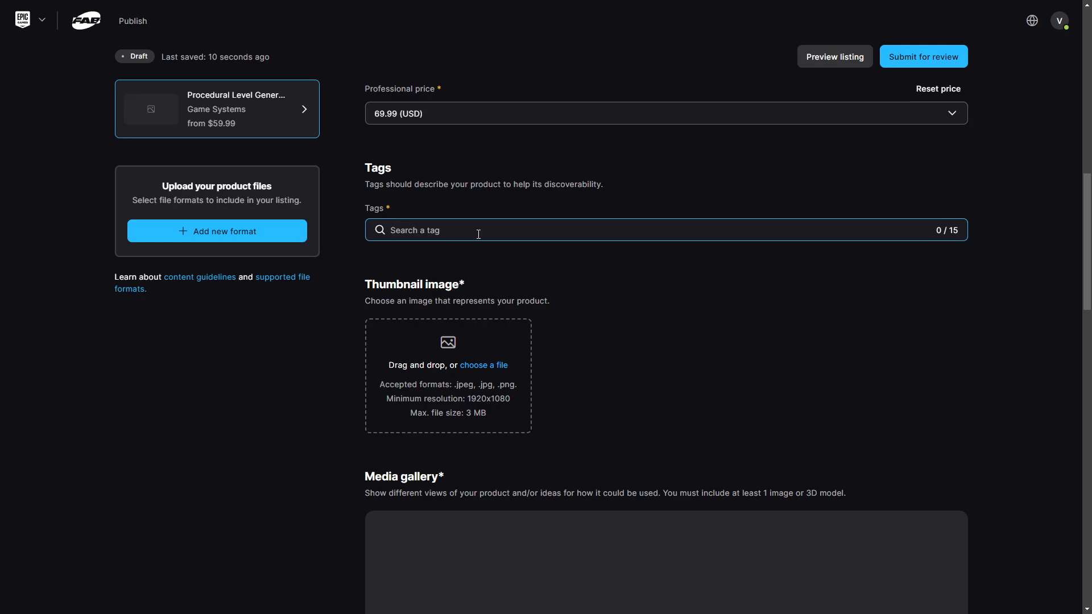
text(Level)
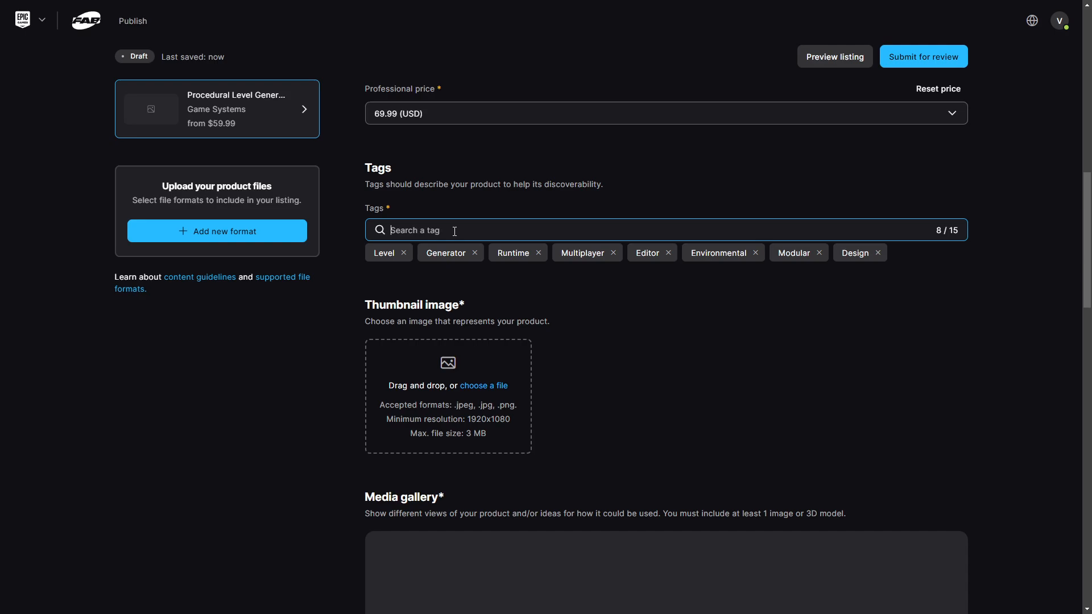
scroll(455, 231, down, 3)
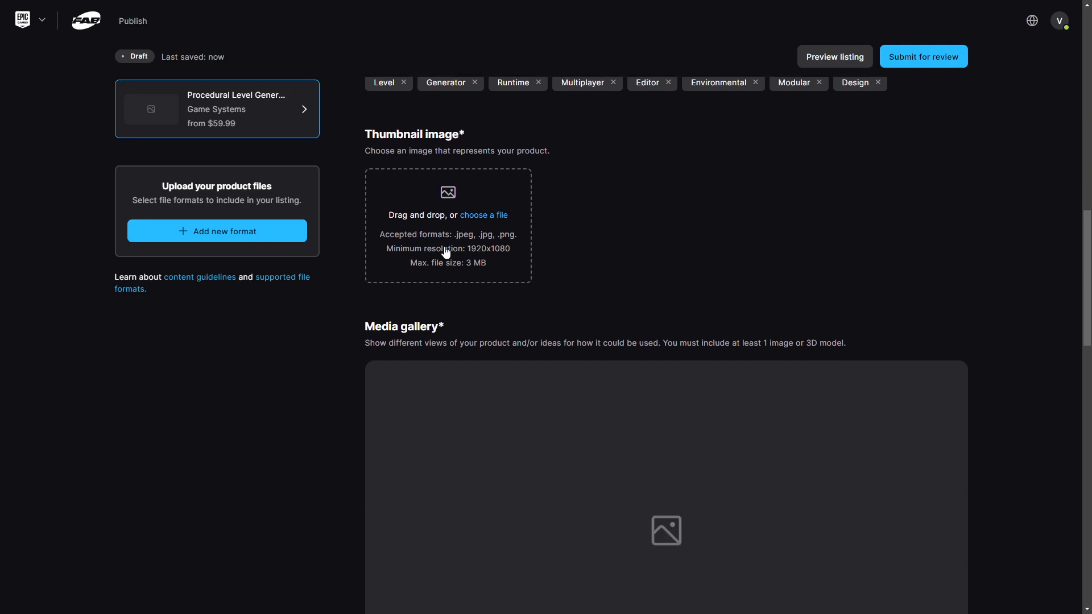
- Upload the Procedural Level Generator collage as the thumbnail image
click(476, 222)
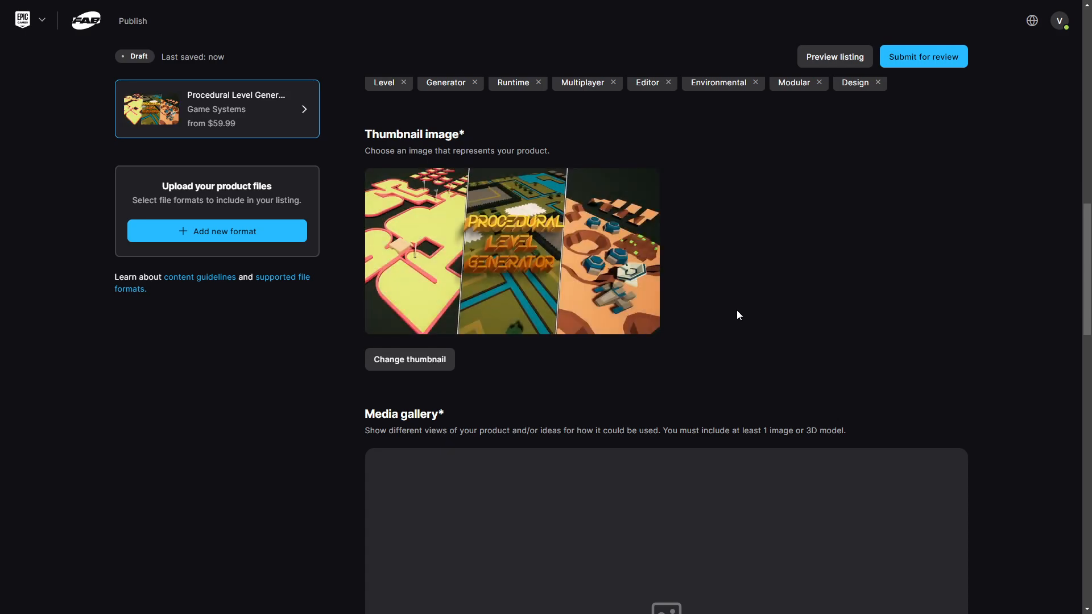
scroll(737, 312, down, 7)
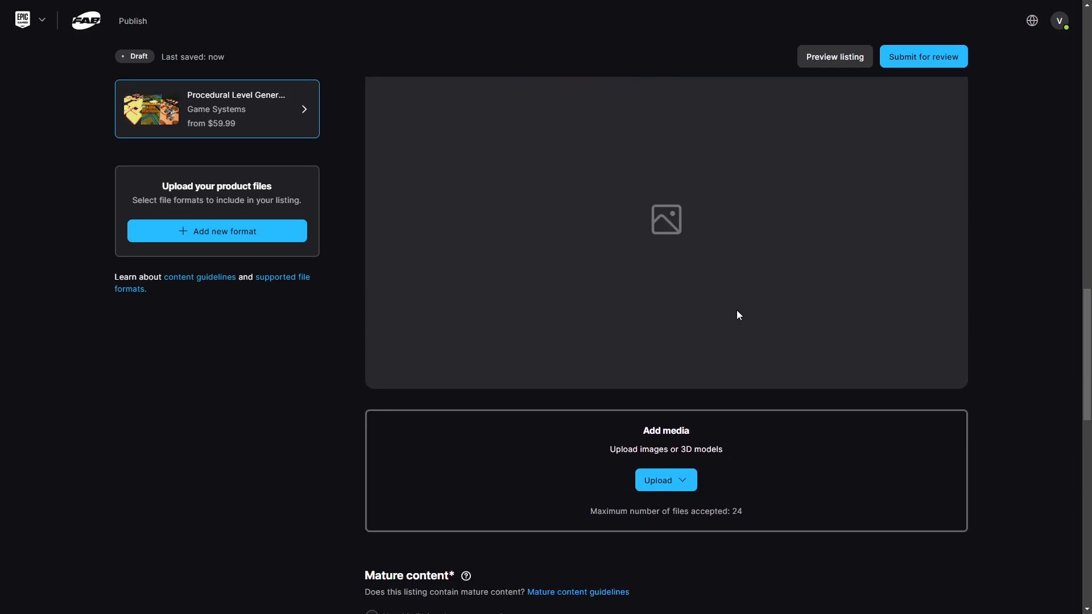
scroll(737, 313, up, 1)
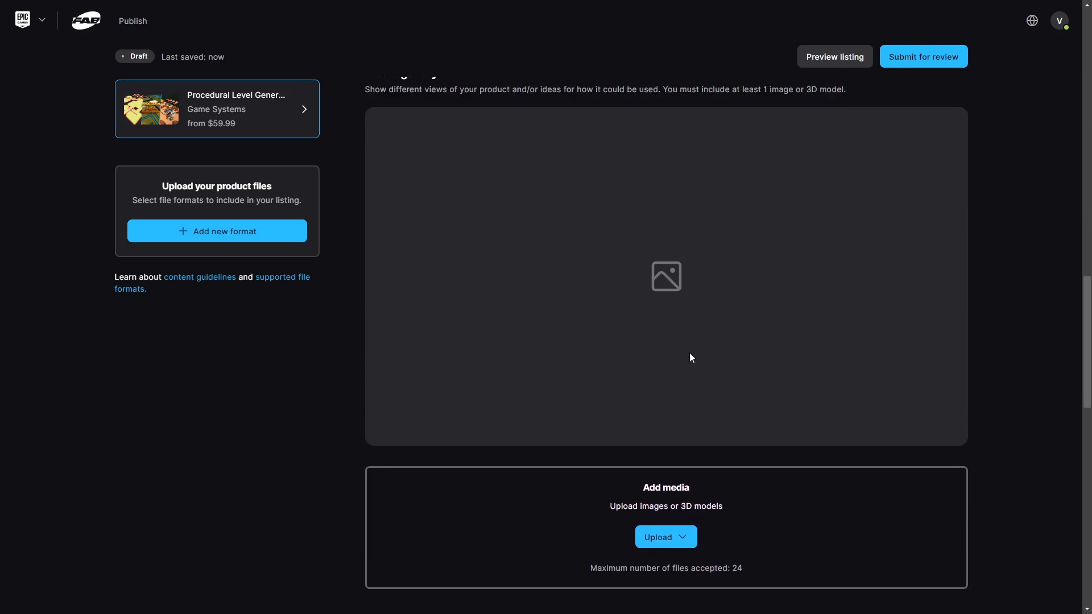
- Upload the thirteen gallery images, 000_Golf through 014_Blueprint, to the media gallery
click(686, 538)
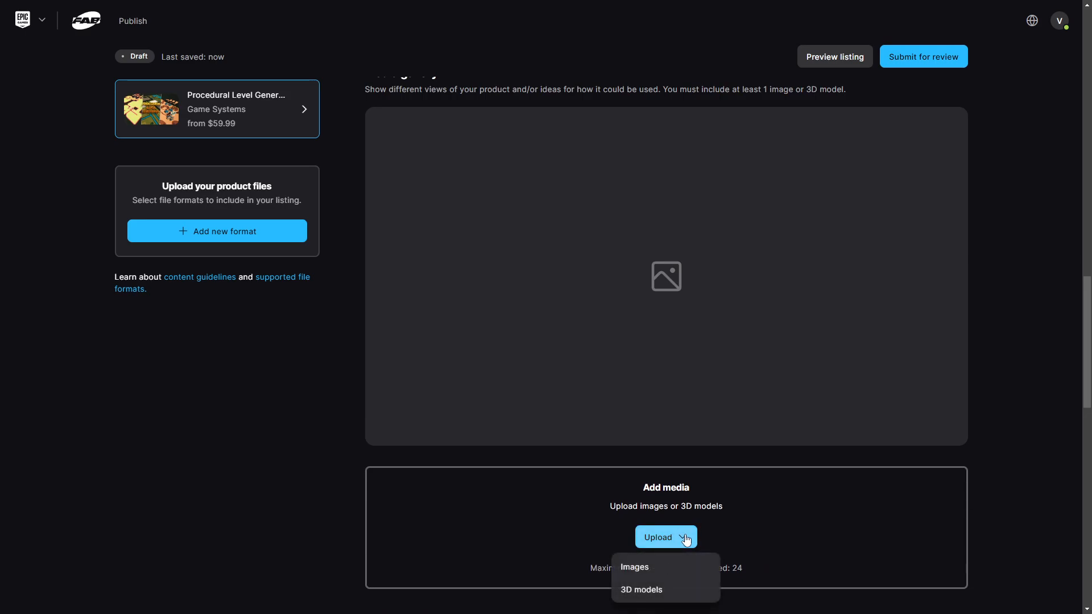
click(671, 567)
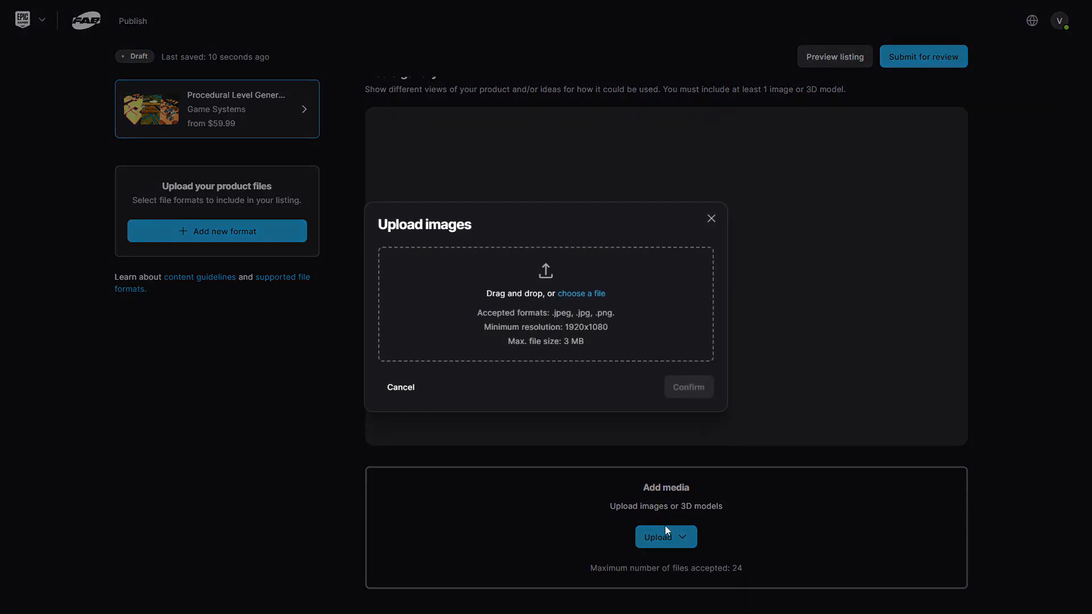
click(597, 293)
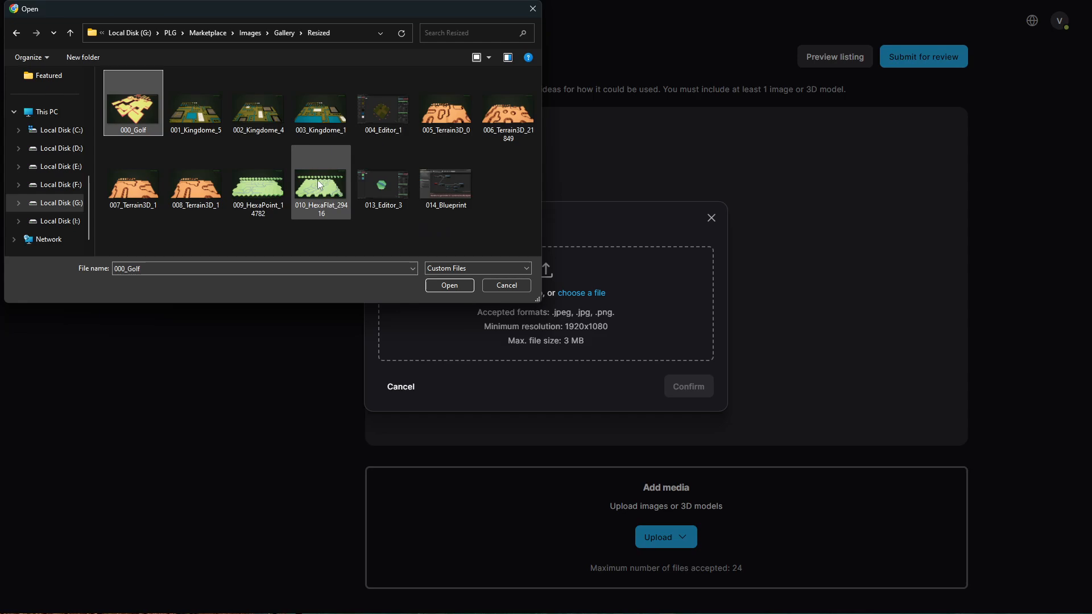
ctrl+click(216, 115)
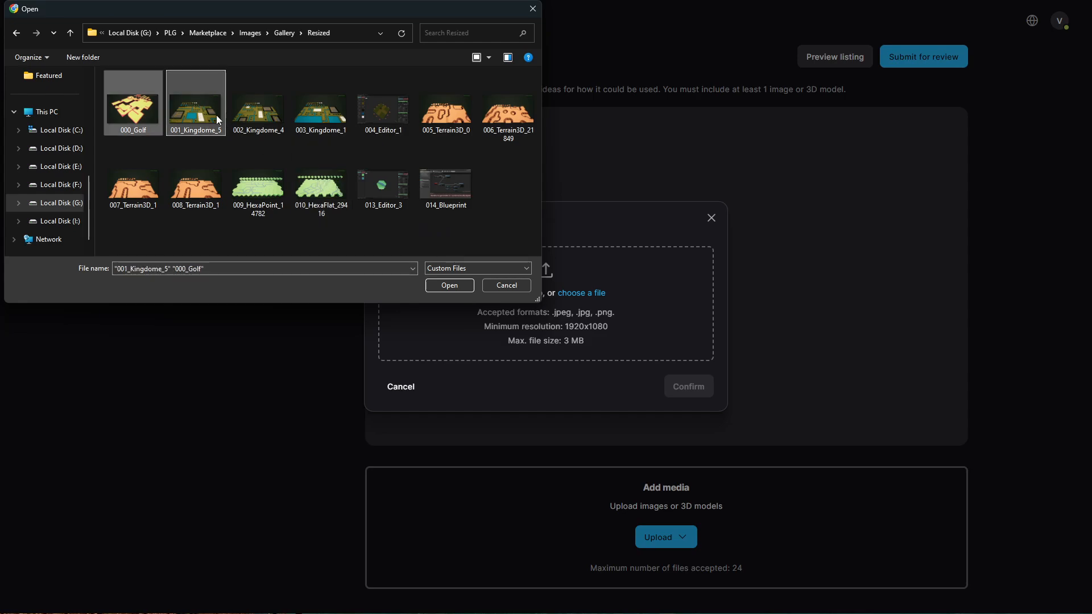
click(437, 185)
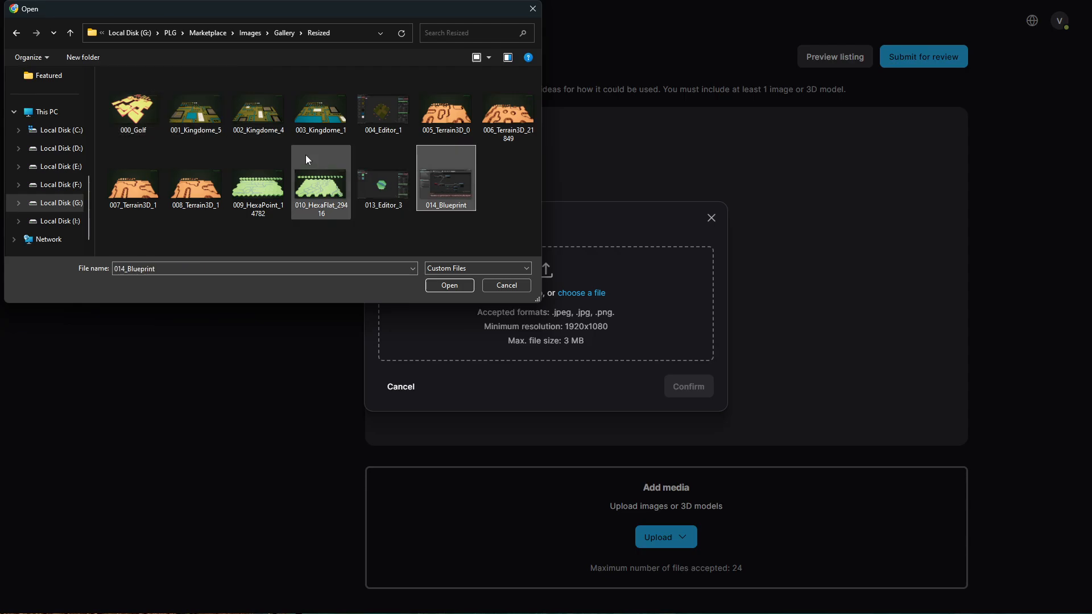
shift+click(141, 112)
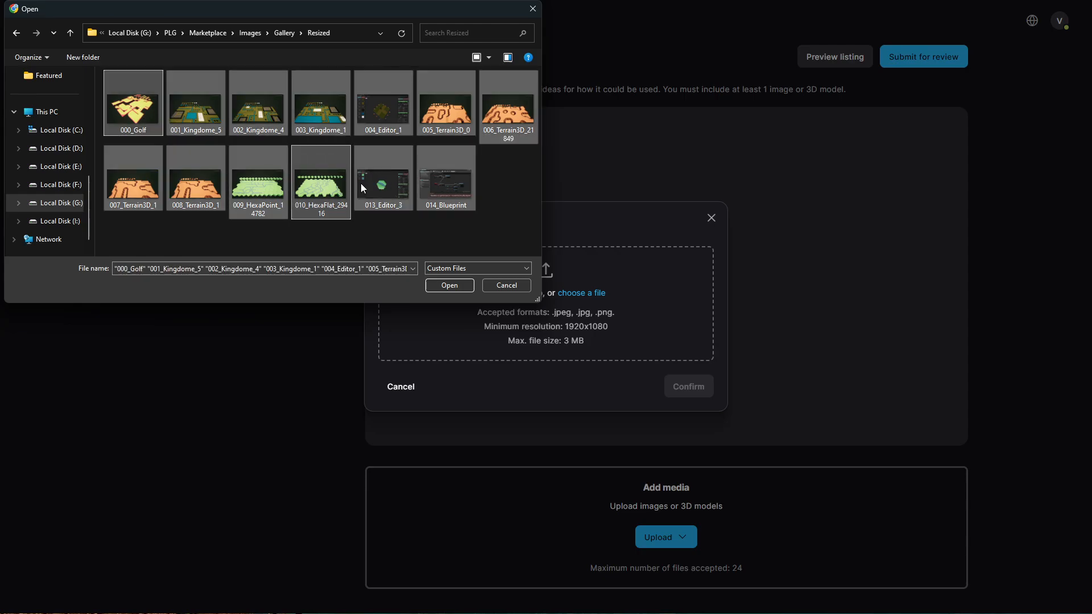
click(449, 285)
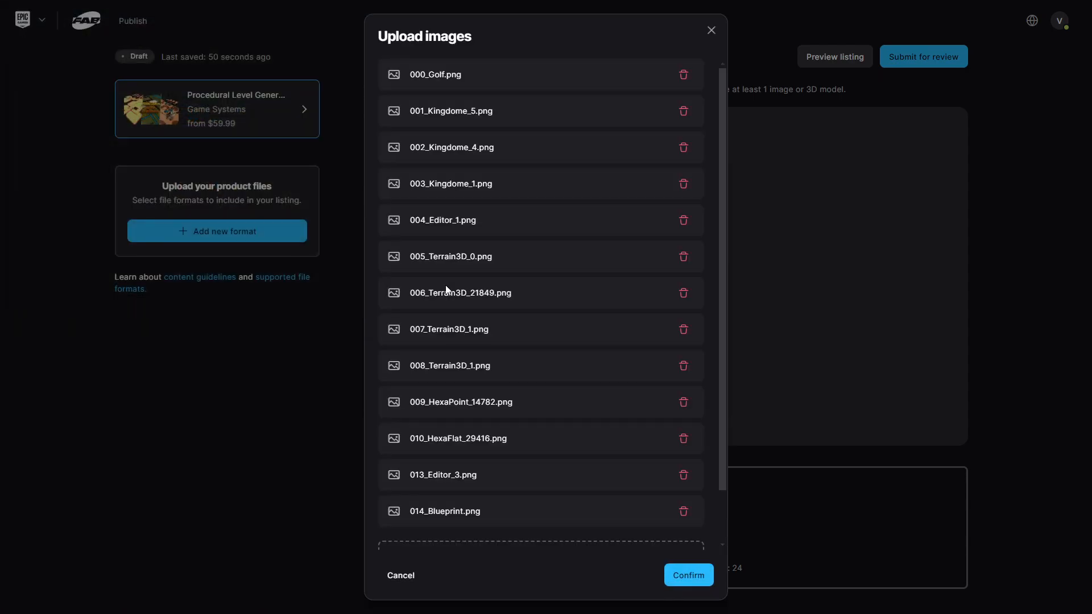
scroll(568, 256, down, 2)
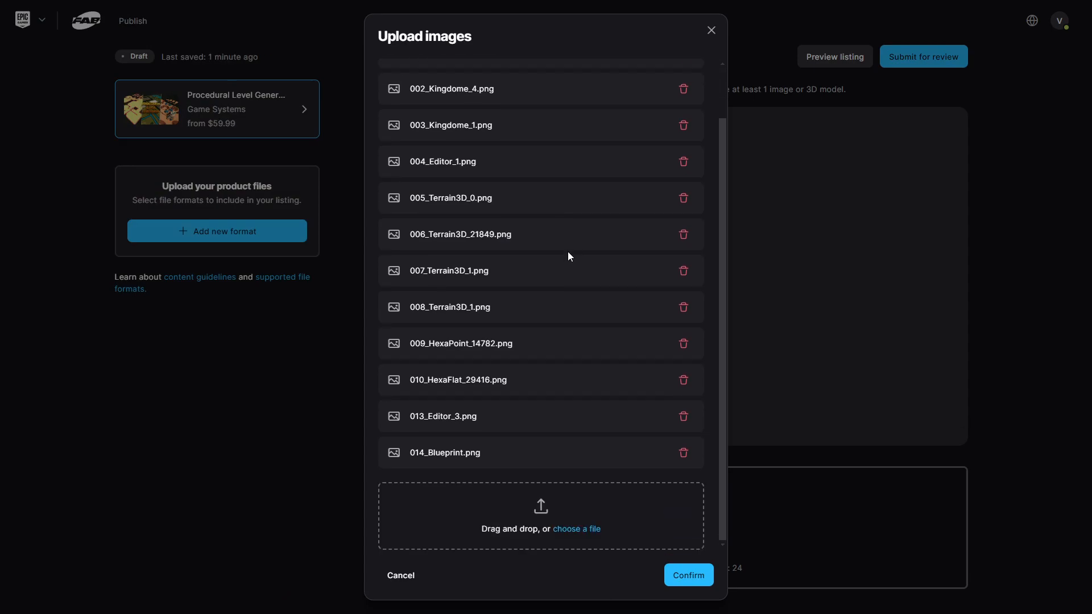
click(691, 576)
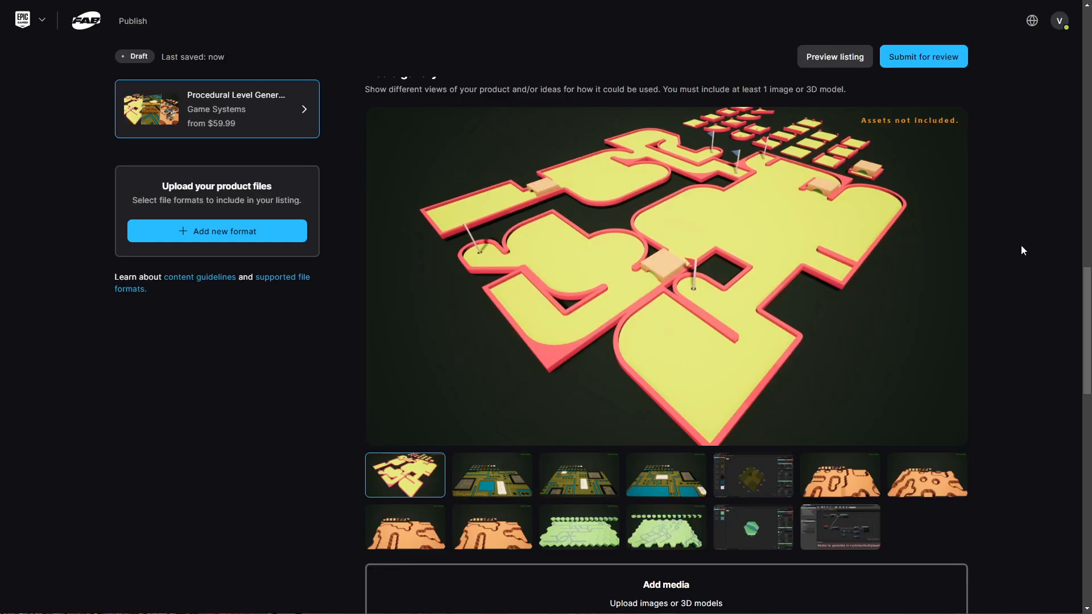
- Mark the listing as containing no mature content, leaving AI and promotional boxes unchecked
scroll(1012, 253, down, 5)
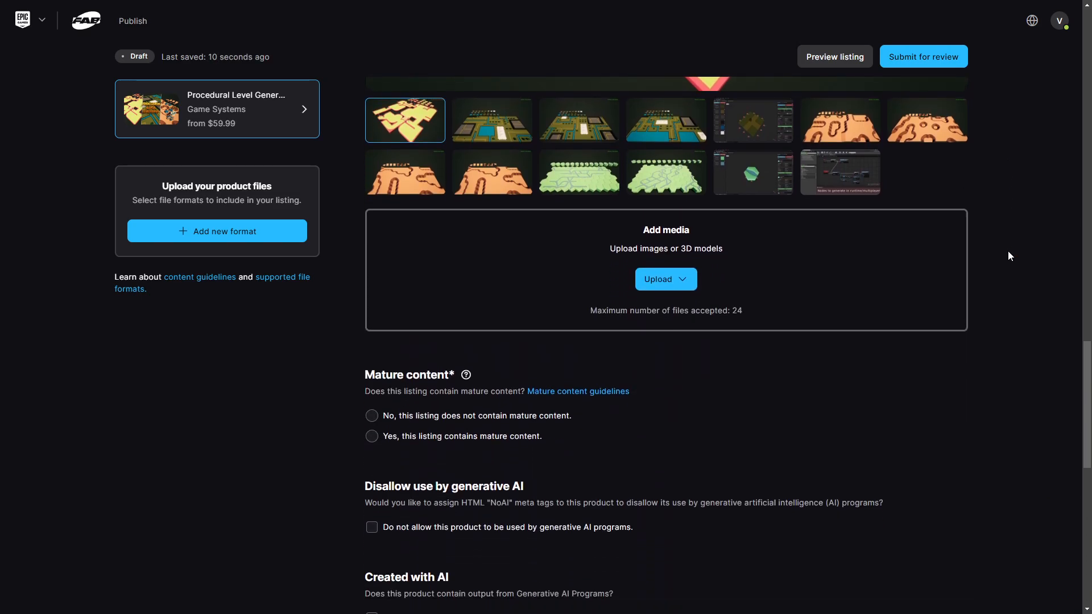
scroll(1009, 256, down, 3)
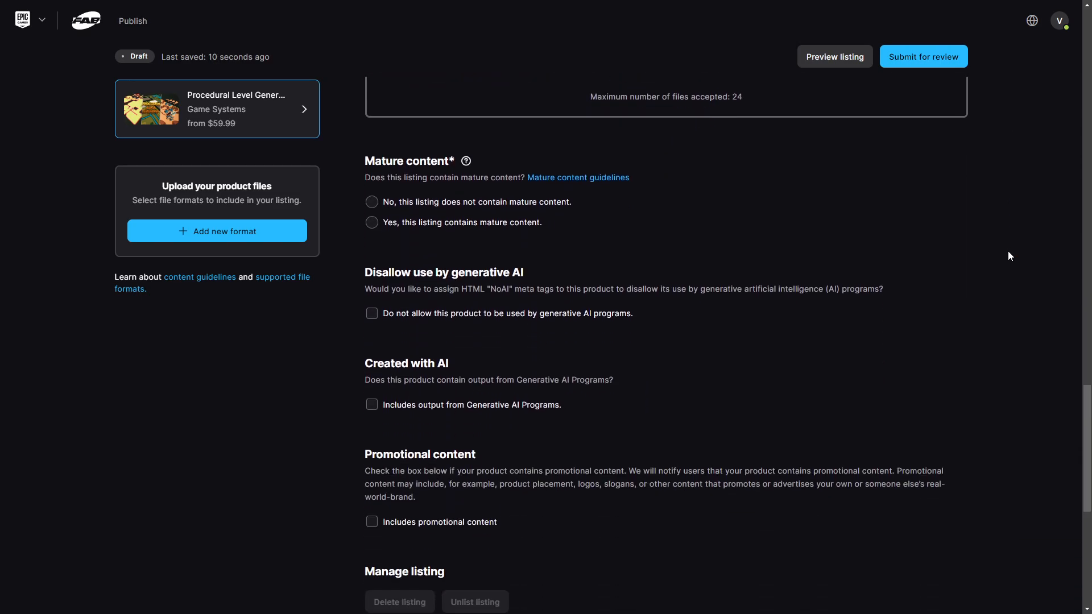
click(372, 202)
scroll(374, 317, down, 2)
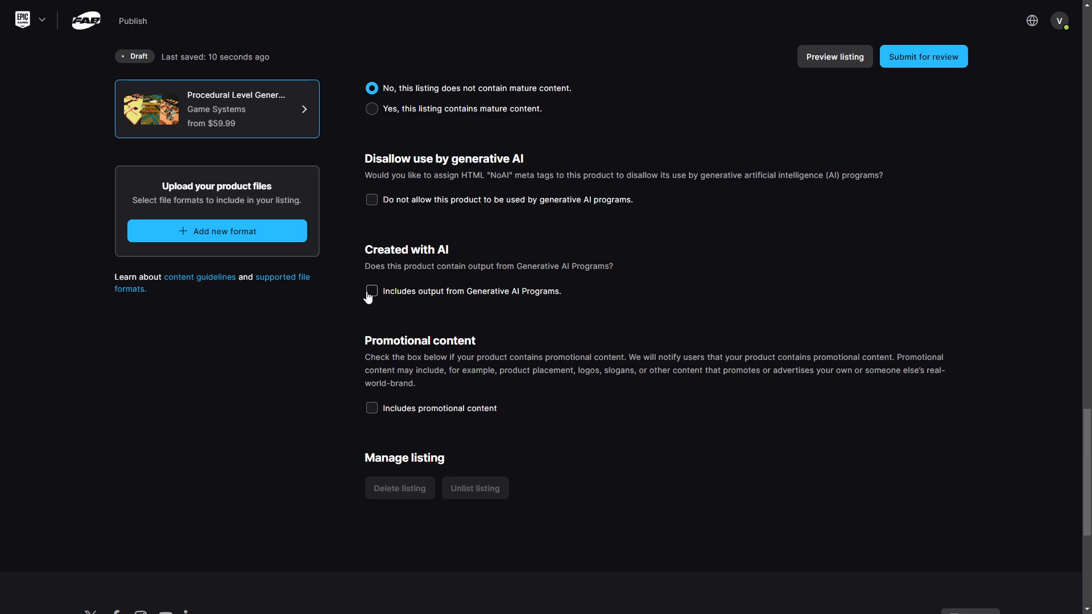
scroll(381, 334, down, 2)
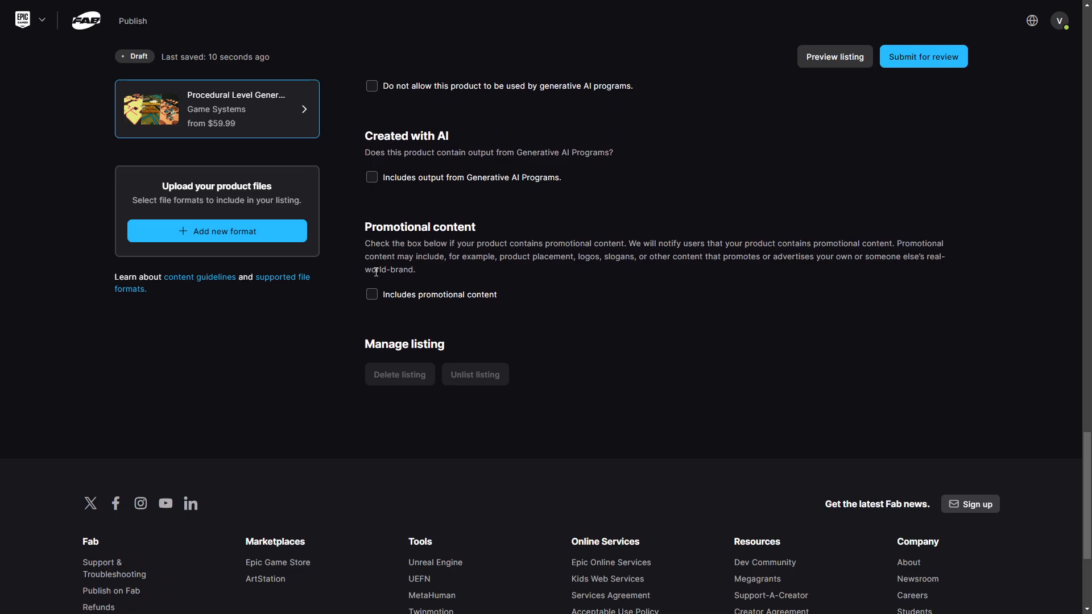
scroll(379, 310, down, 2)
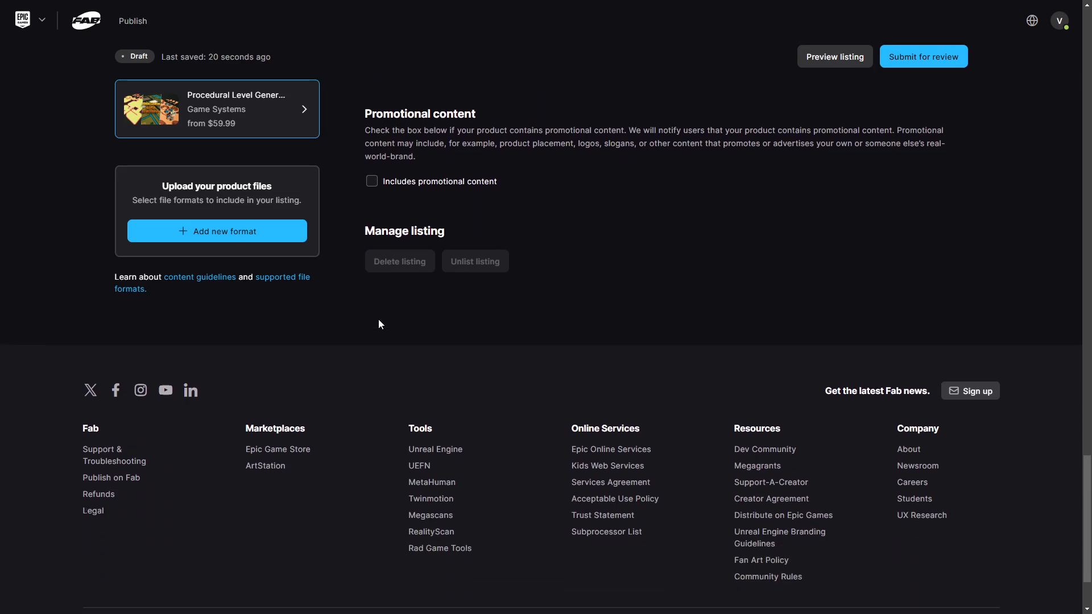
key(Home)
- Try submitting for review, then add an Unreal Engine format titled UE5_4 with its project link
click(925, 62)
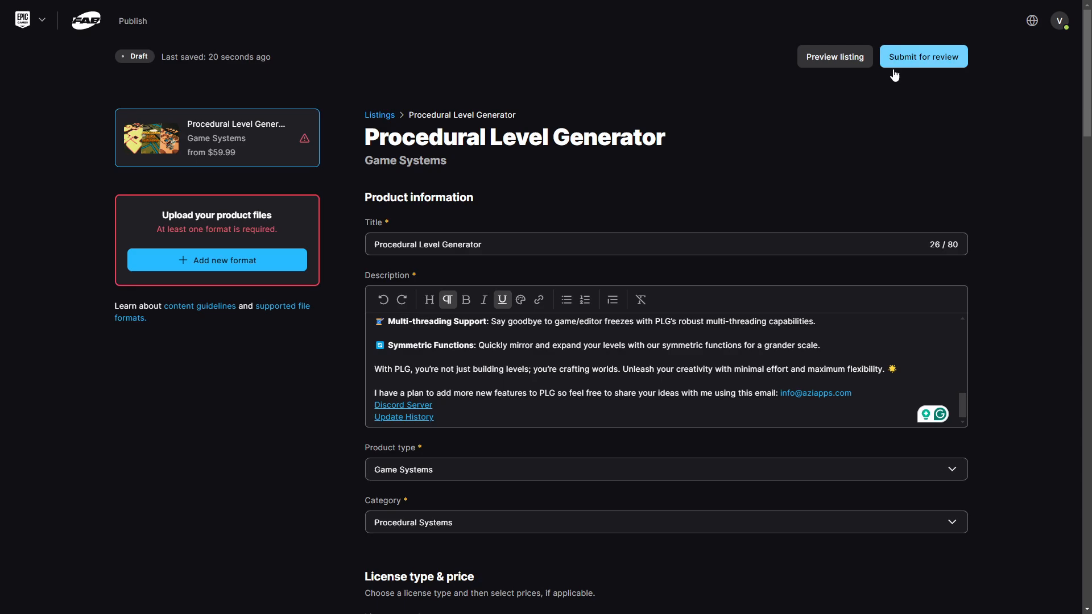
click(208, 262)
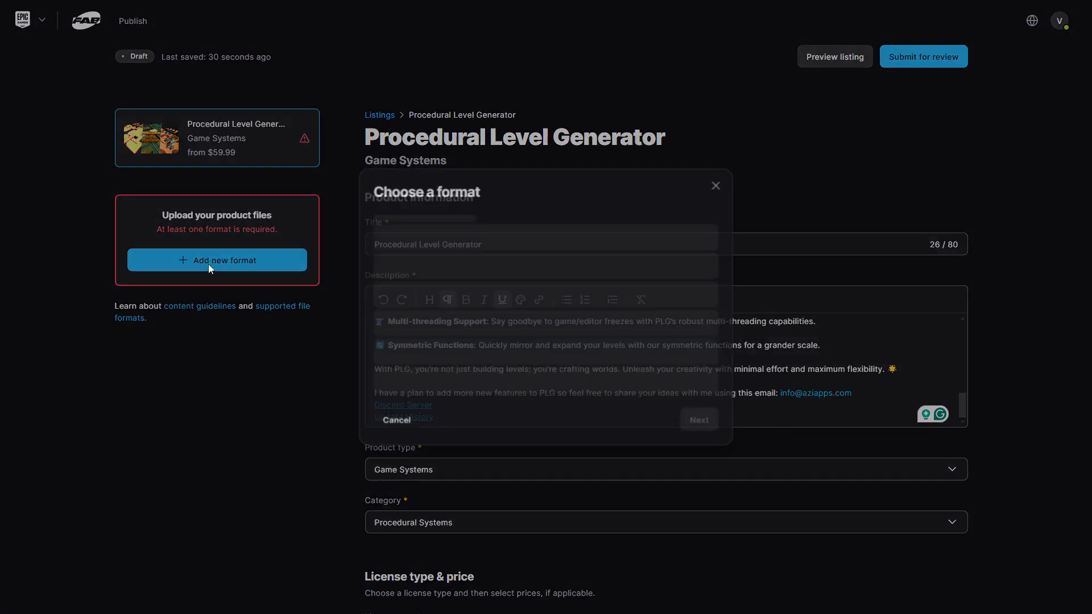
click(456, 325)
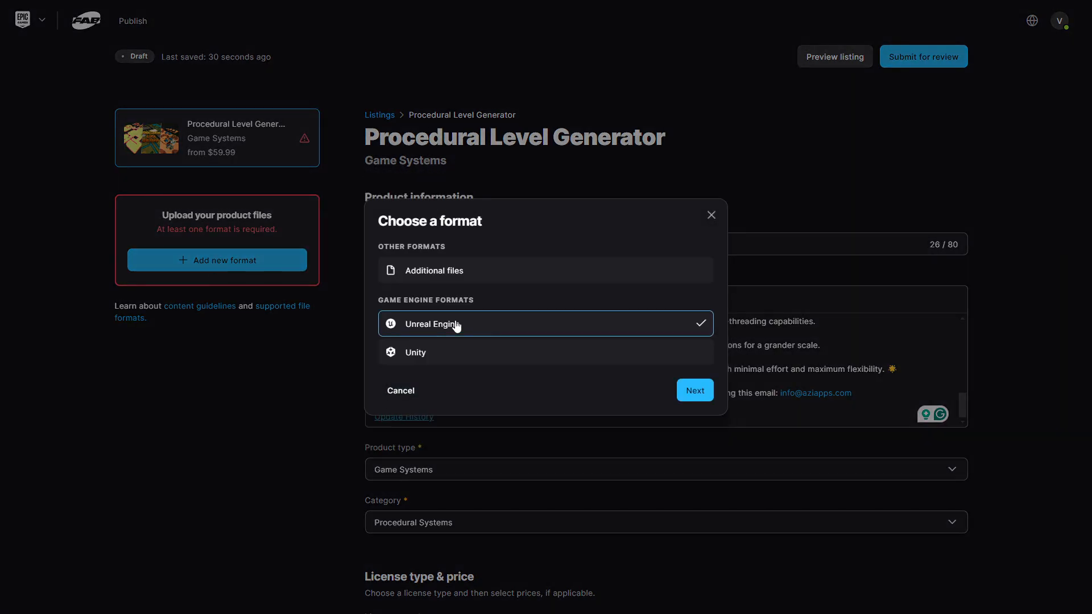
click(694, 390)
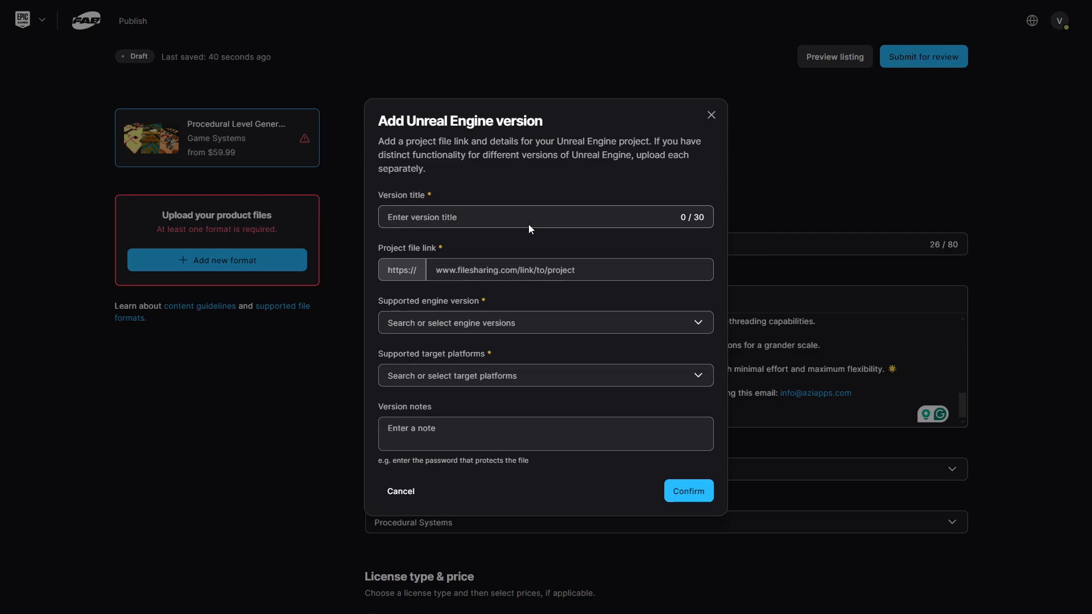
click(515, 210)
text(UE5_4)
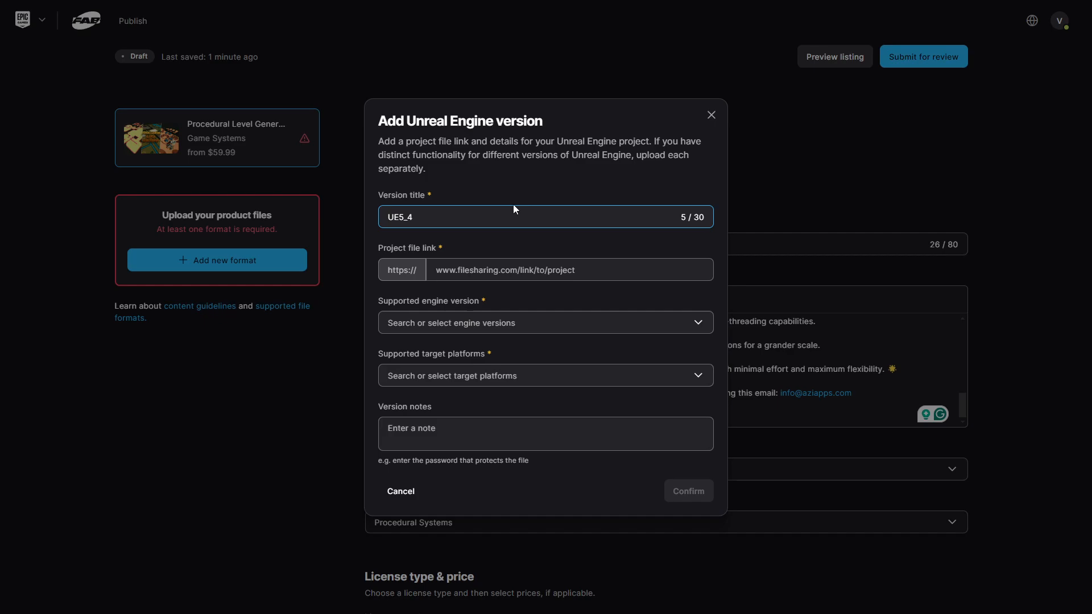
click(518, 271)
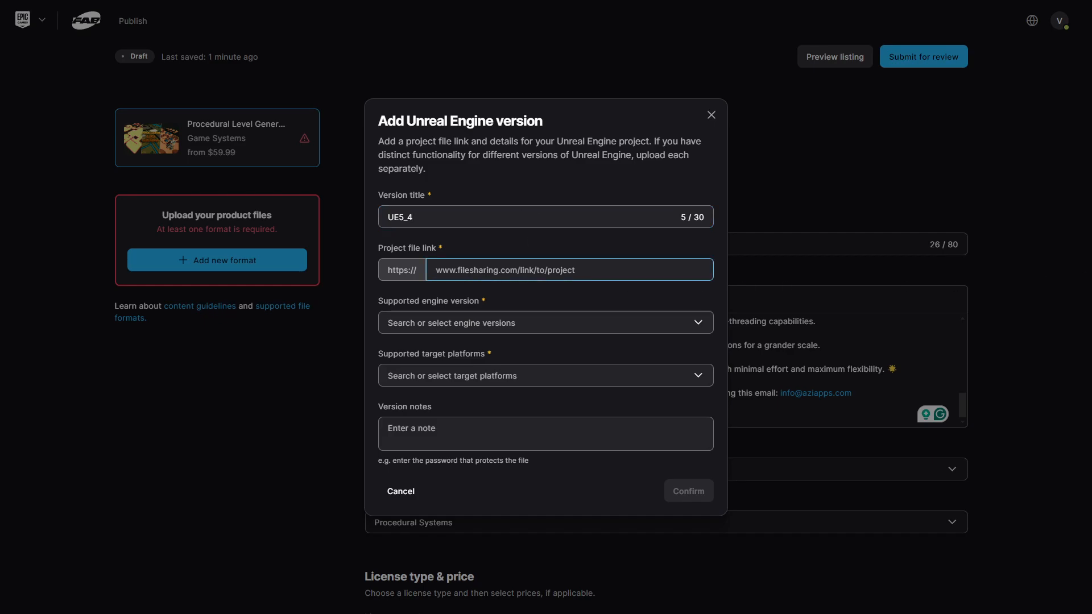
key(ctrl+v)
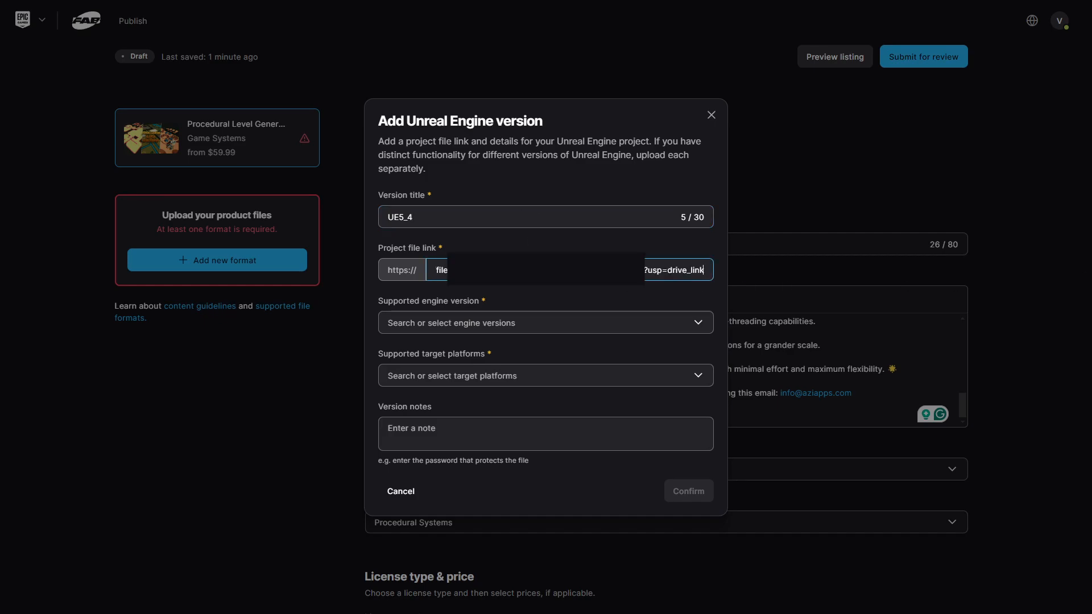
- Set engine version 5.4 and twelve target platforms, Windows through Nintendo Switch, then save the version
click(471, 324)
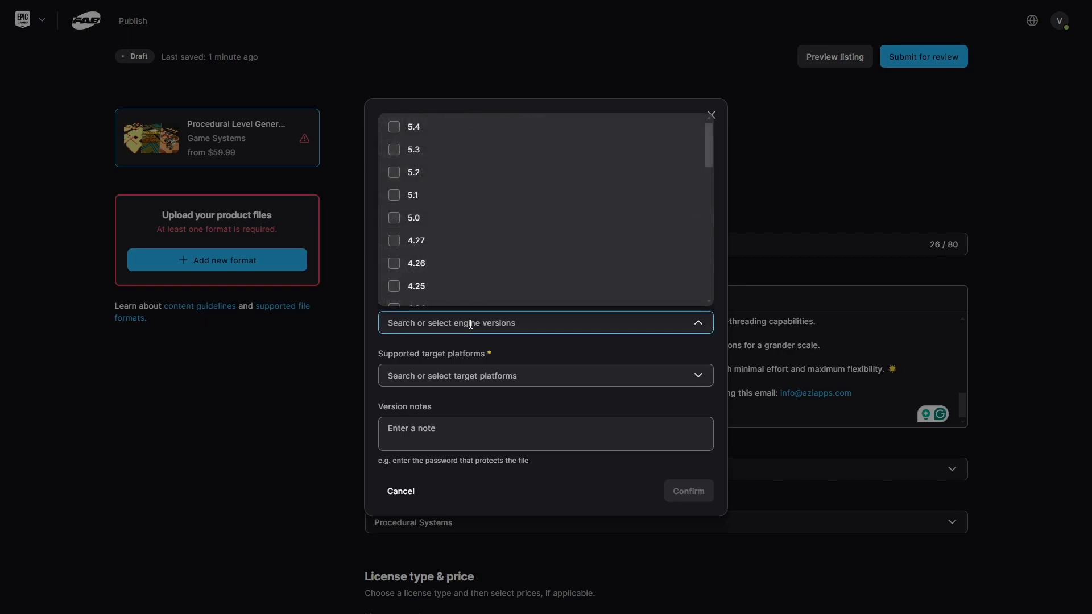
click(394, 127)
click(489, 384)
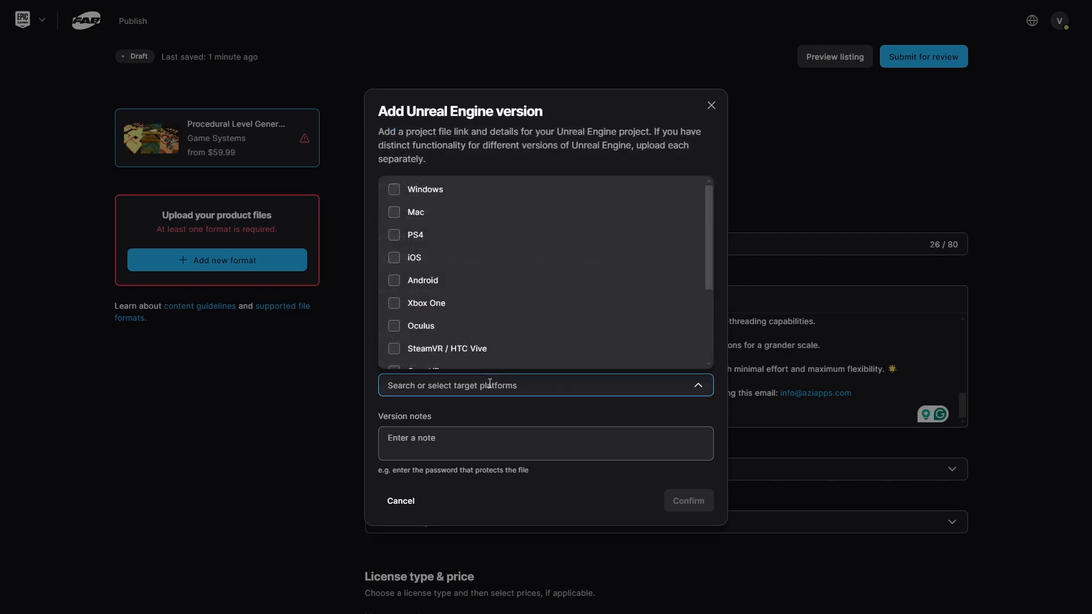
click(398, 189)
click(396, 212)
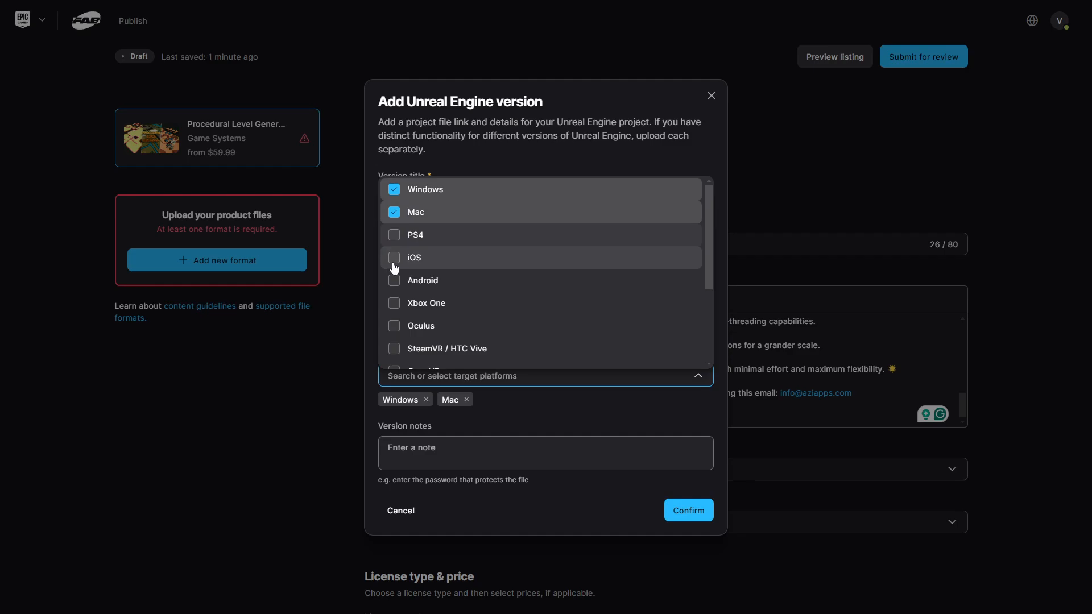
click(394, 238)
click(397, 259)
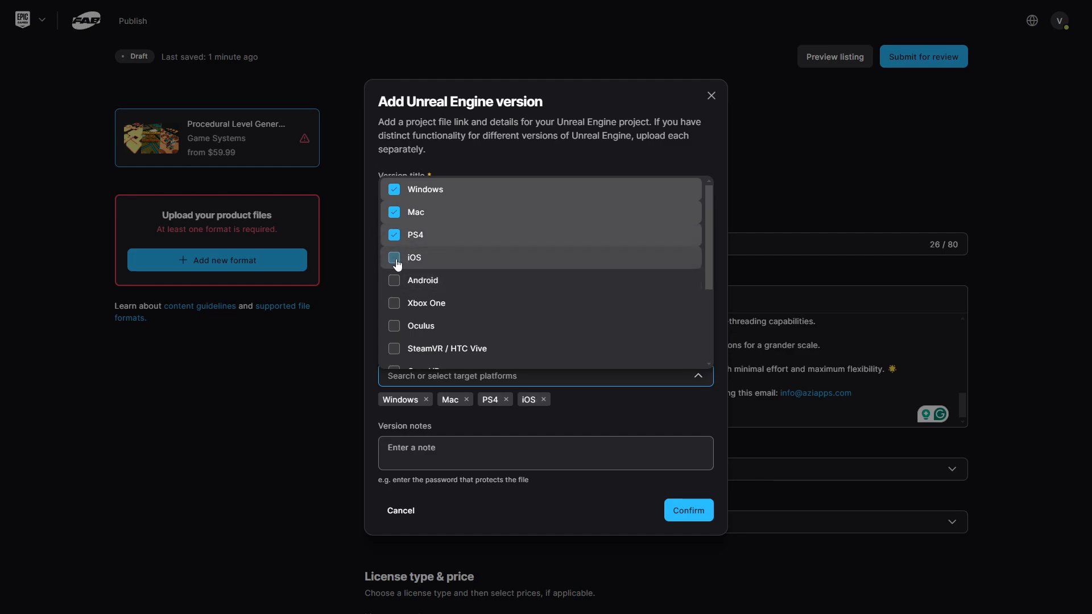
click(396, 281)
click(396, 306)
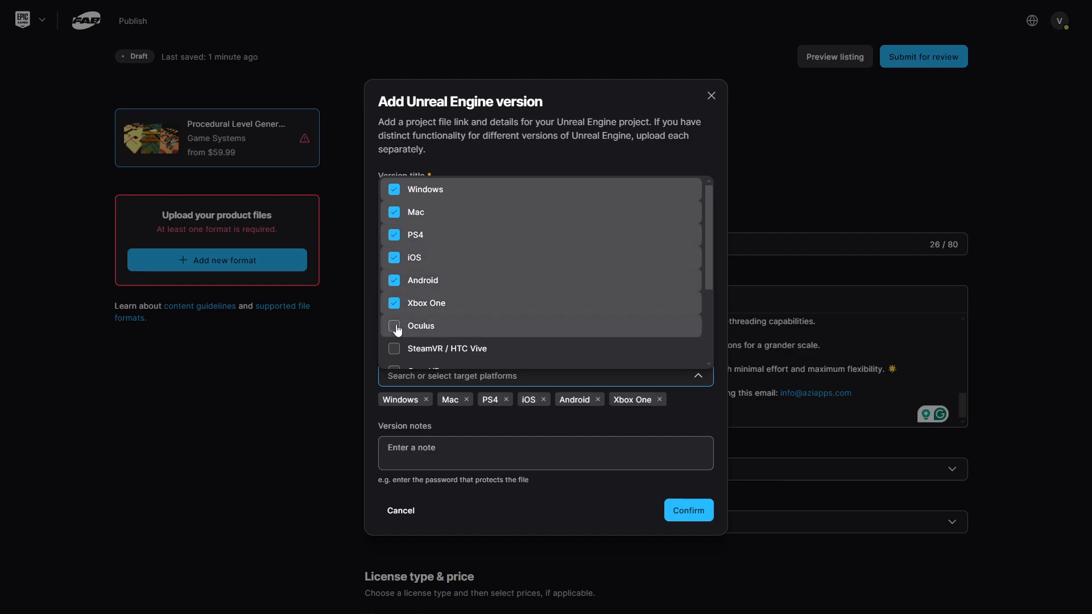
click(396, 328)
click(396, 348)
scroll(396, 318, down, 3)
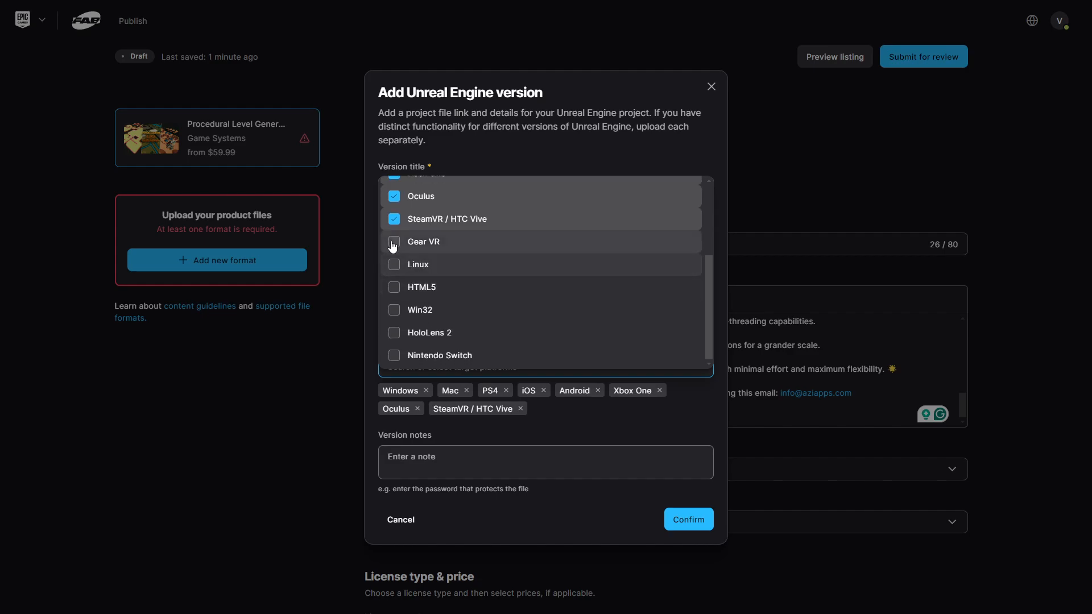
click(397, 242)
click(396, 266)
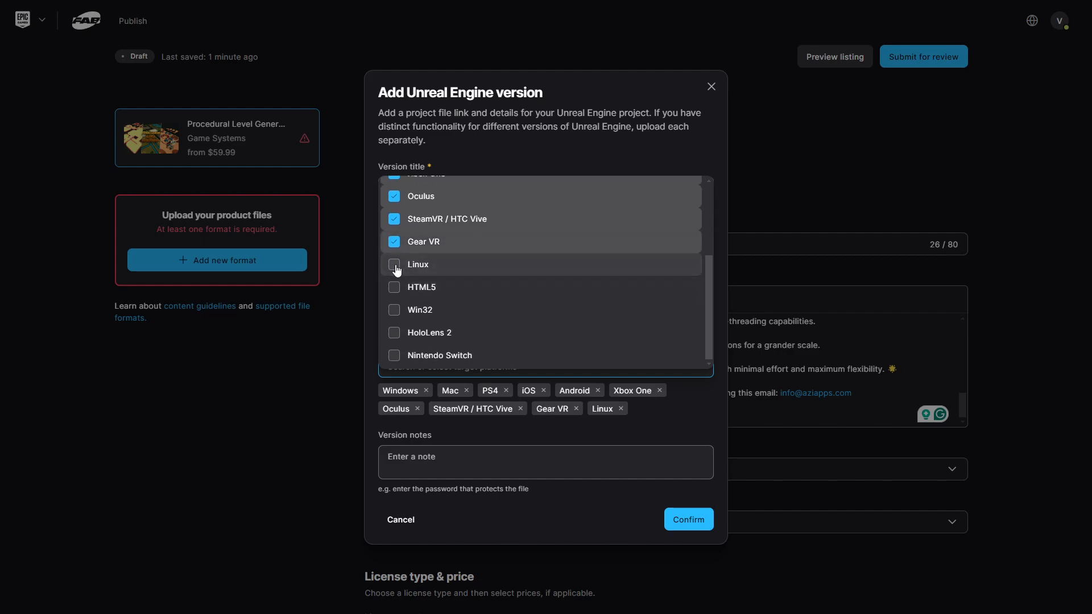
click(393, 334)
click(393, 356)
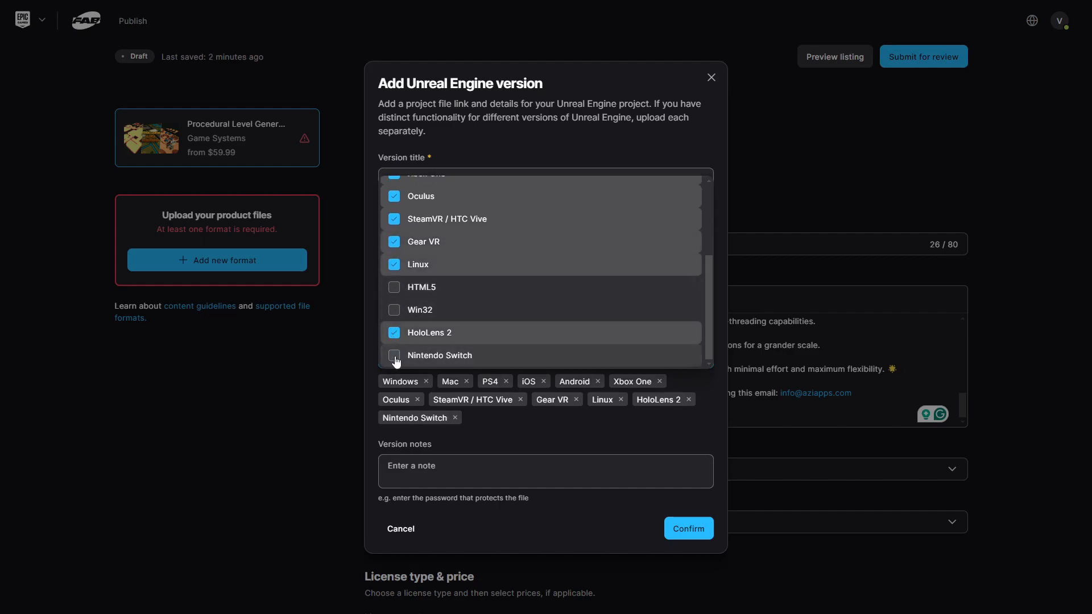
scroll(426, 310, up, 3)
click(544, 442)
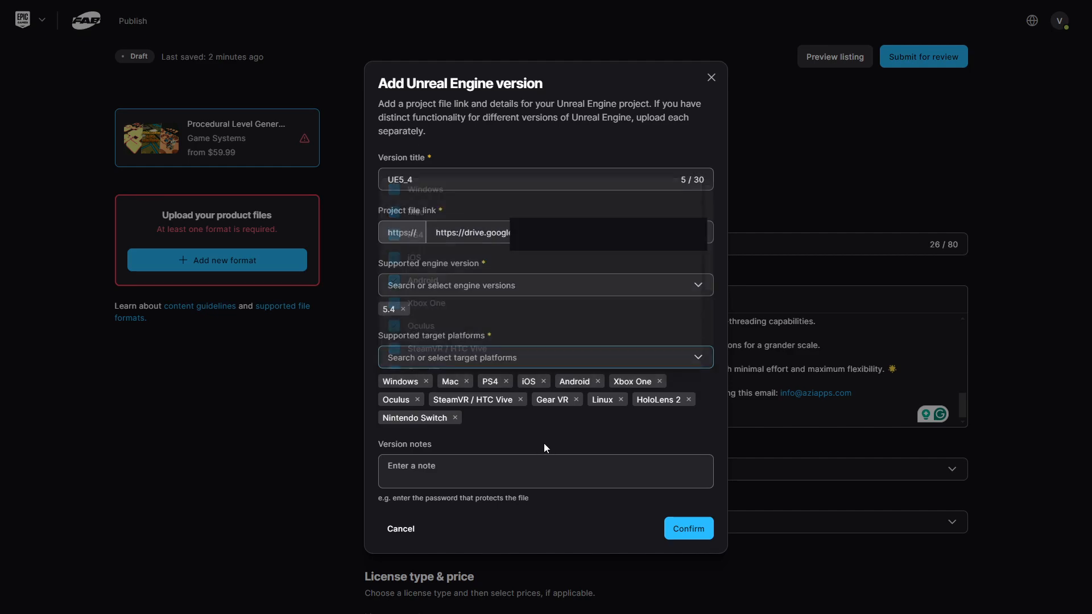
click(533, 469)
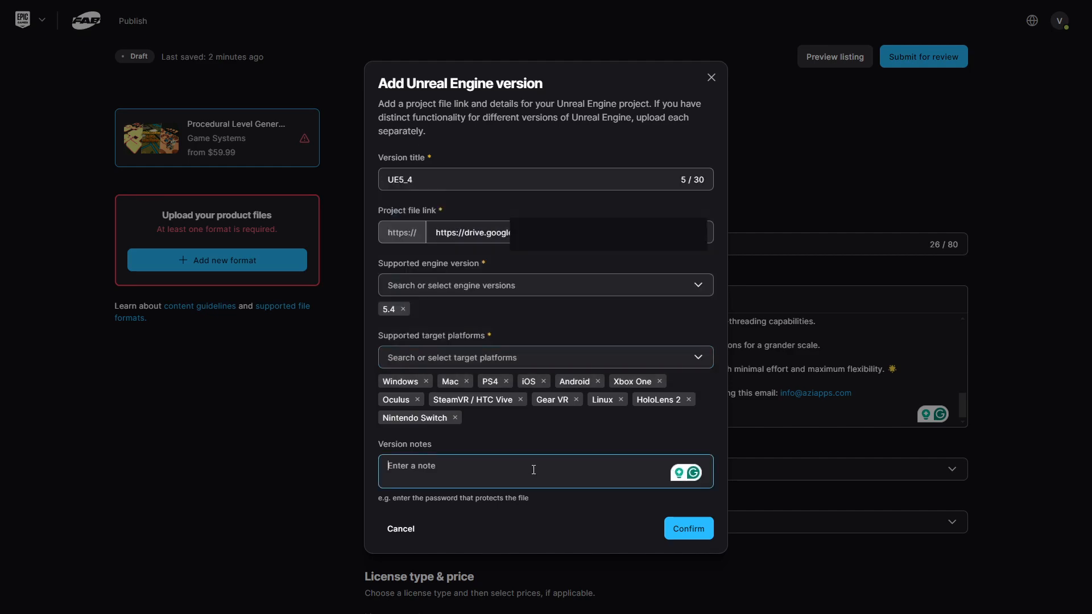
click(688, 529)
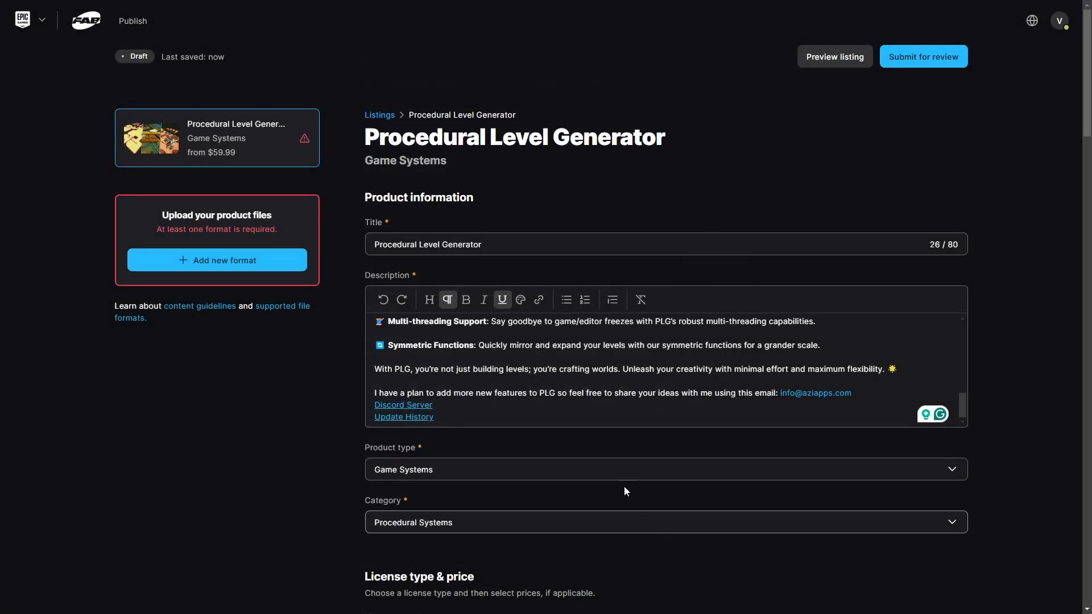
click(281, 260)
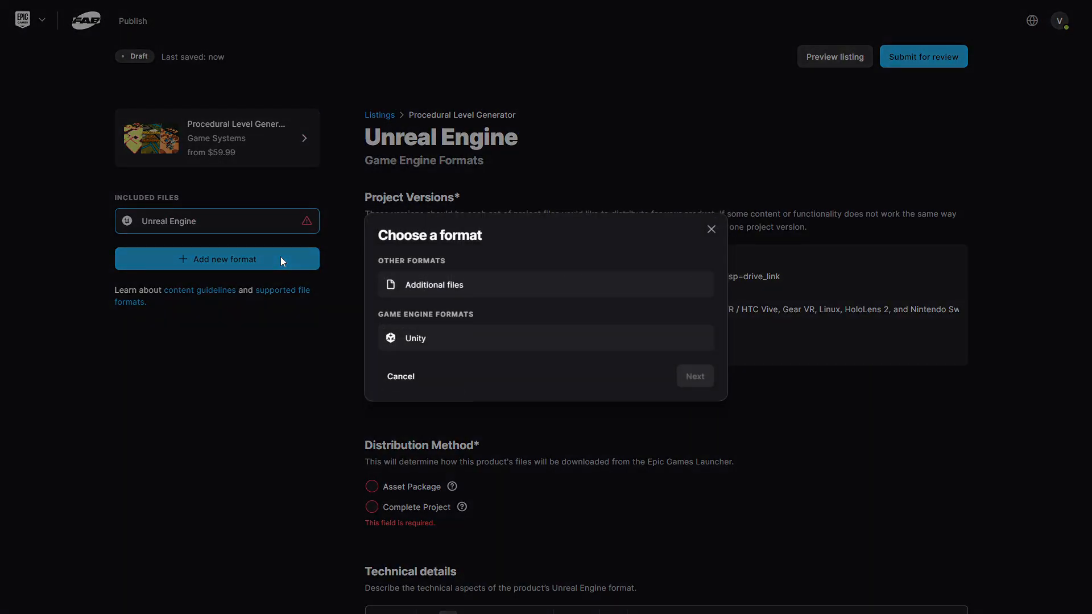
click(458, 294)
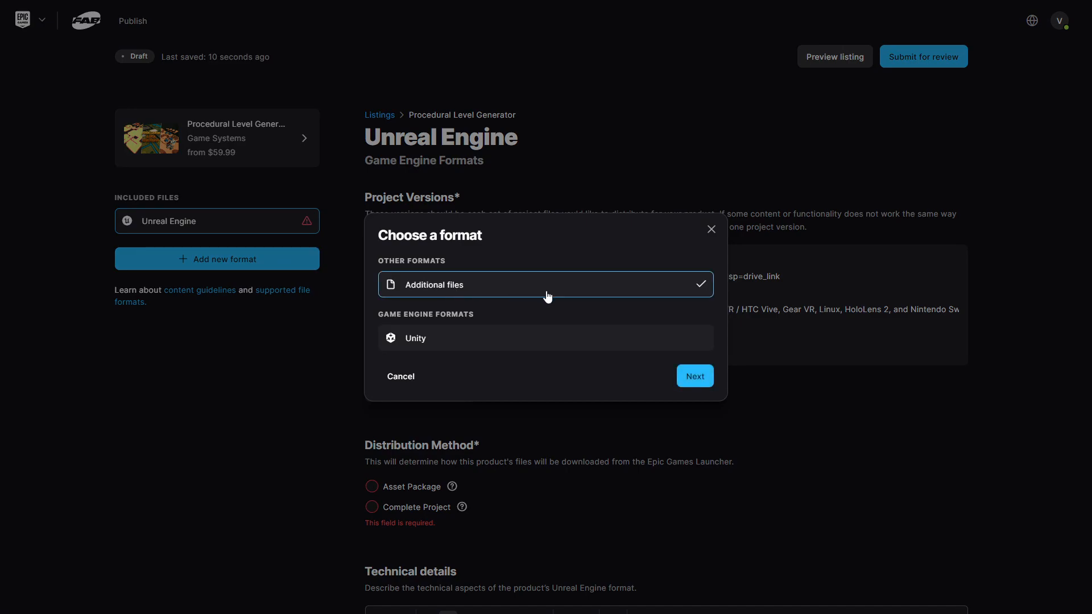
click(707, 381)
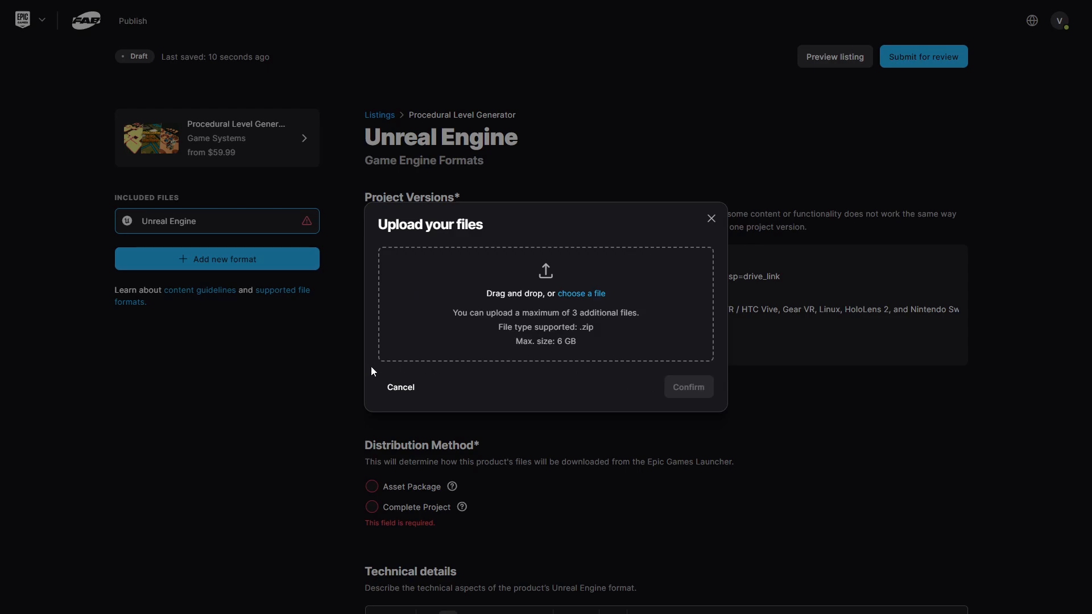
click(388, 385)
scroll(742, 367, down, 2)
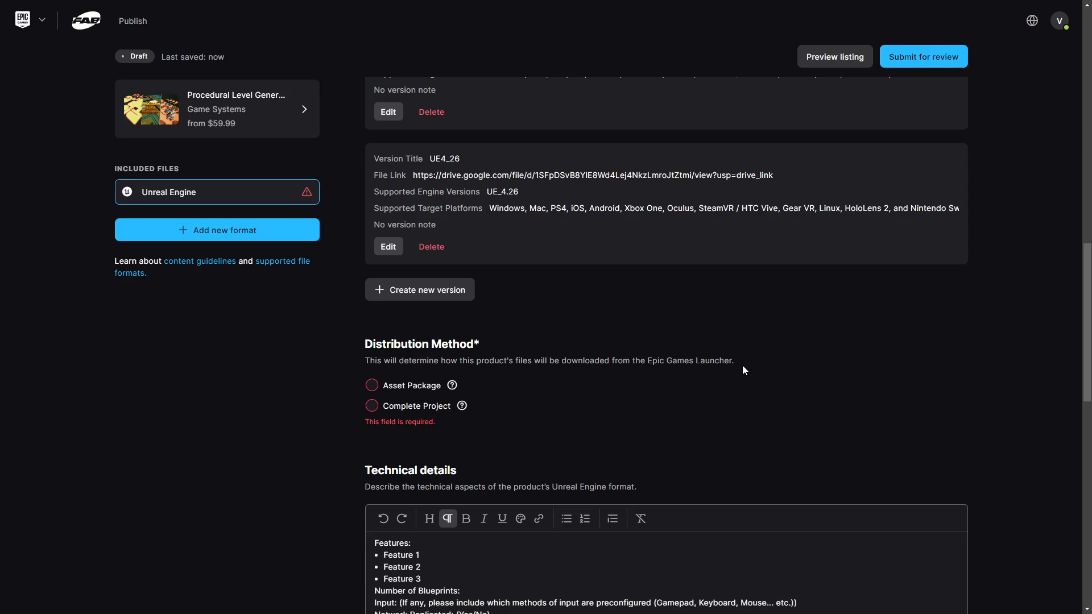
- Set the Unreal Engine format's distribution method to Complete Project
scroll(743, 366, down, 1)
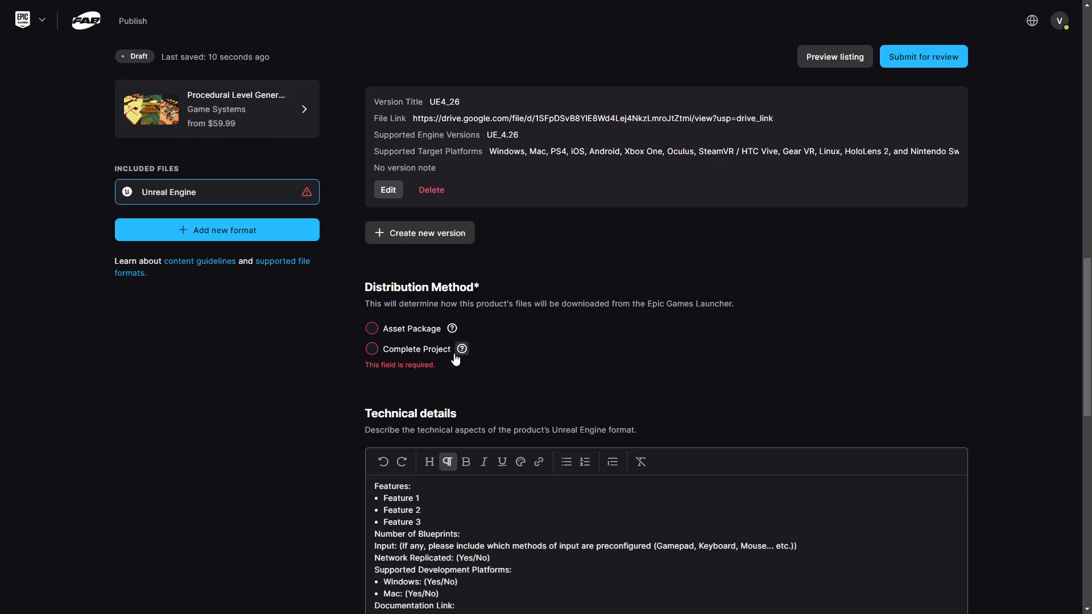
click(372, 350)
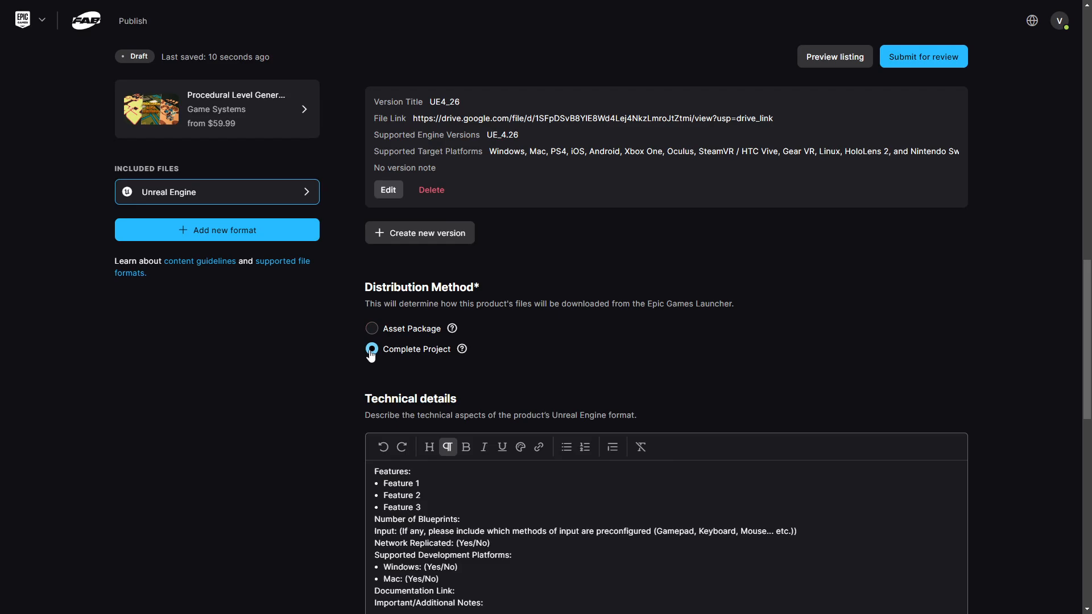
scroll(616, 340, down, 4)
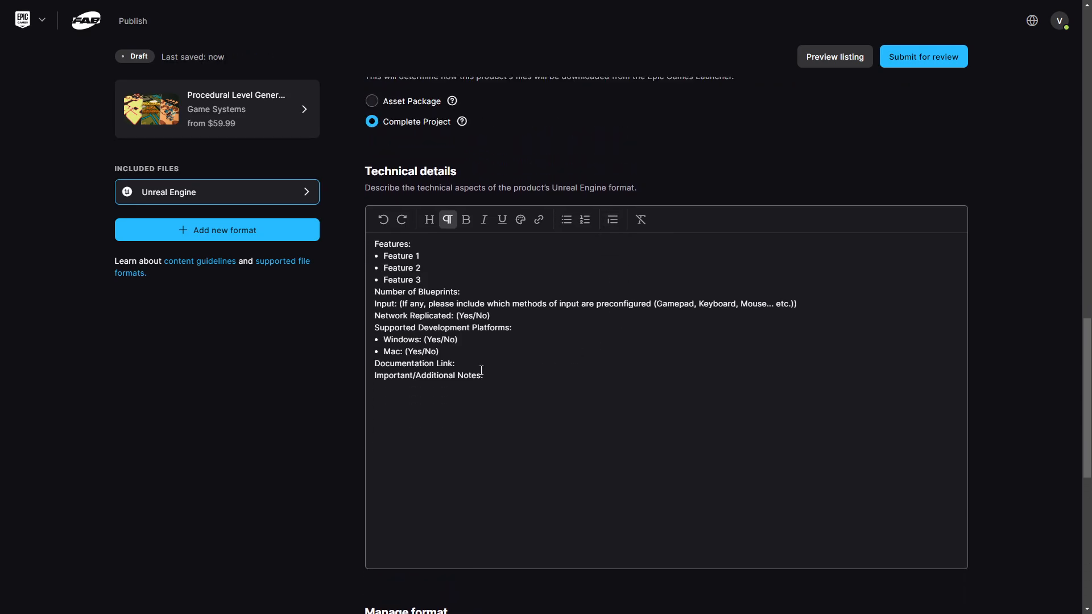
- Replace the technical details template with the prepared feature list, deleting the Supported Development Platforms line
drag(500, 376, 400, 313)
key(ctrl+a)
key(ctrl+v)
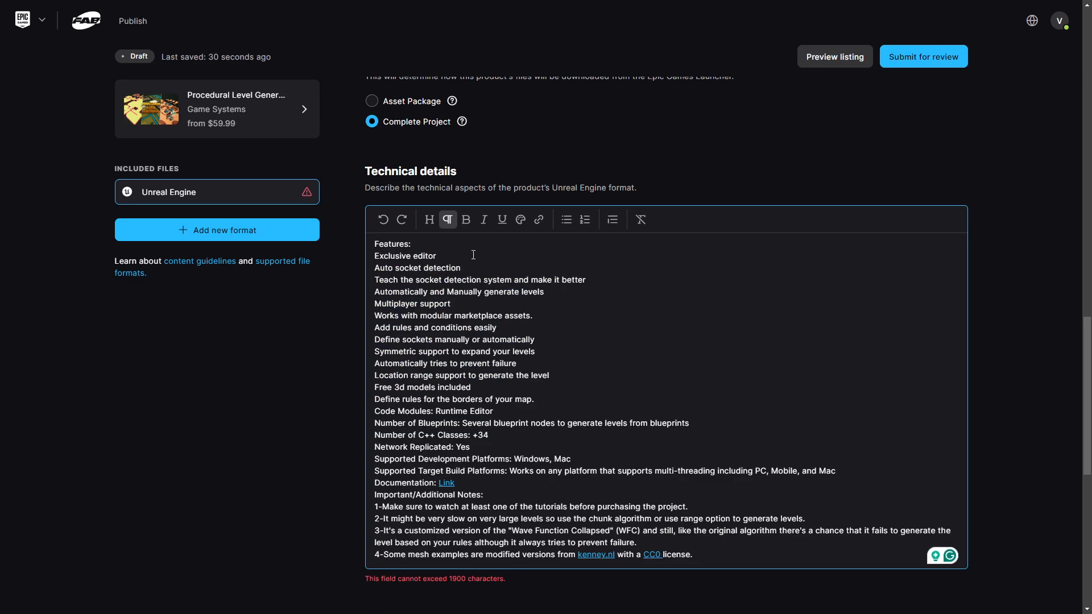
key(shift+Home)
key(BackSpace)
key(BackSpace)
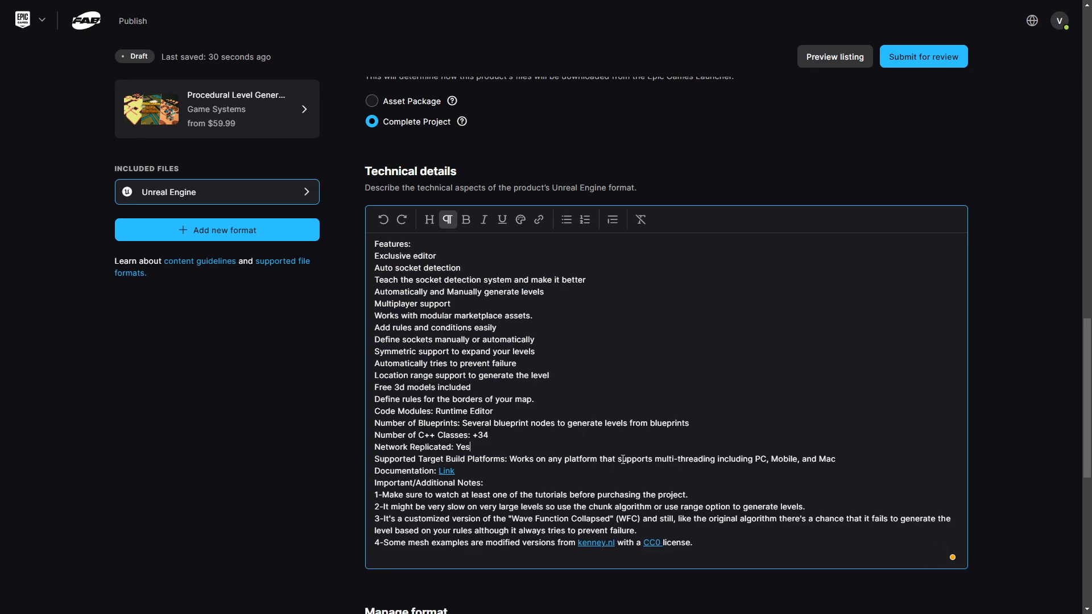
scroll(1020, 390, down, 4)
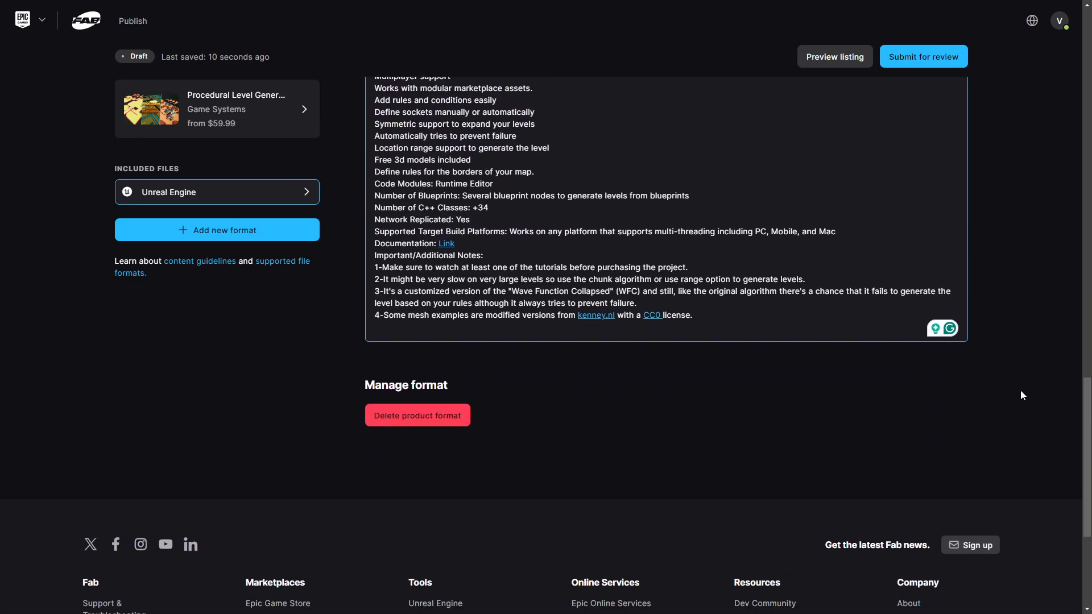
scroll(1020, 390, up, 15)
- Submit Procedural Level Generator for review with Manual publication and dismiss the success message
click(936, 63)
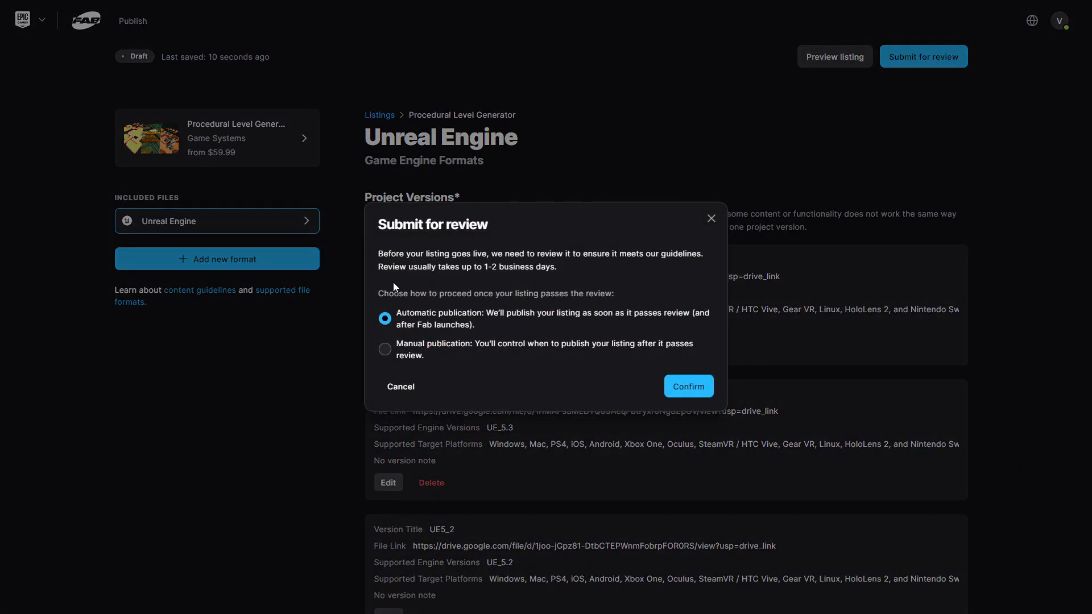
click(385, 349)
click(689, 386)
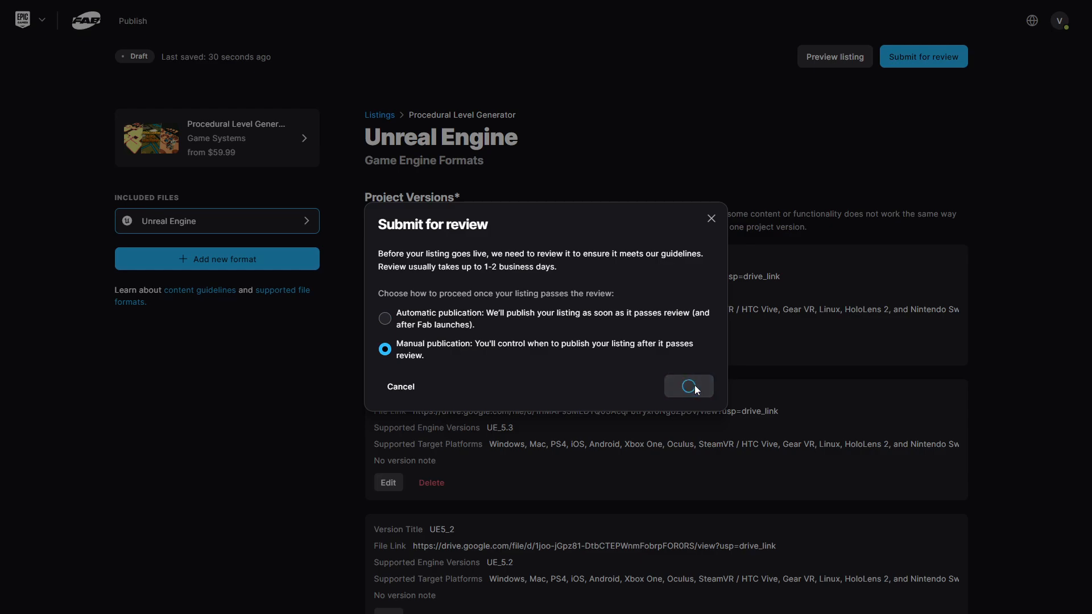
click(688, 351)
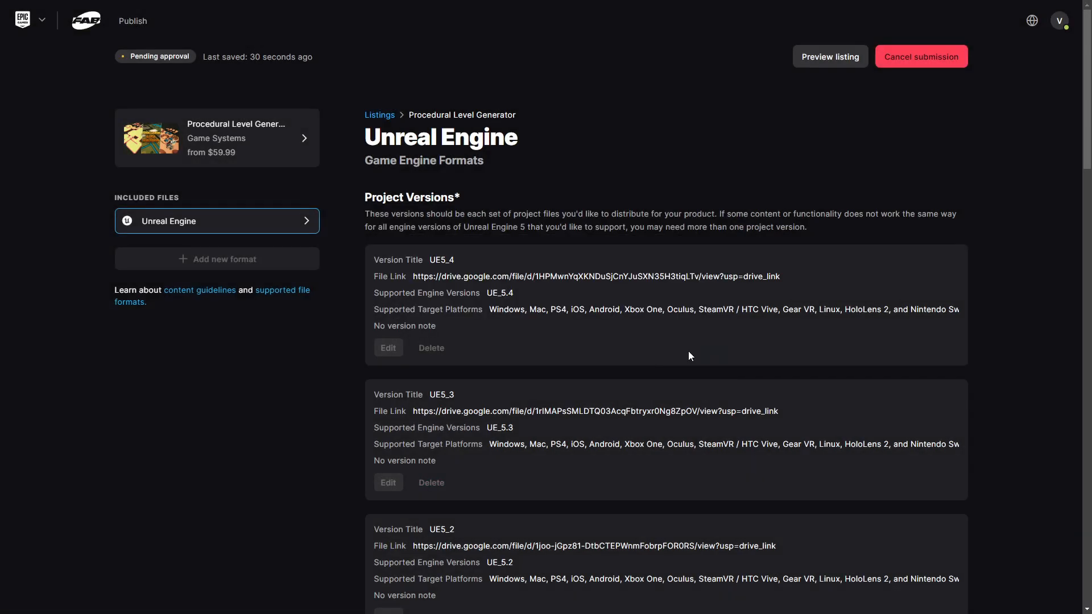
- Preview the storefront listing, show the second gallery image, and scroll through the description
click(827, 57)
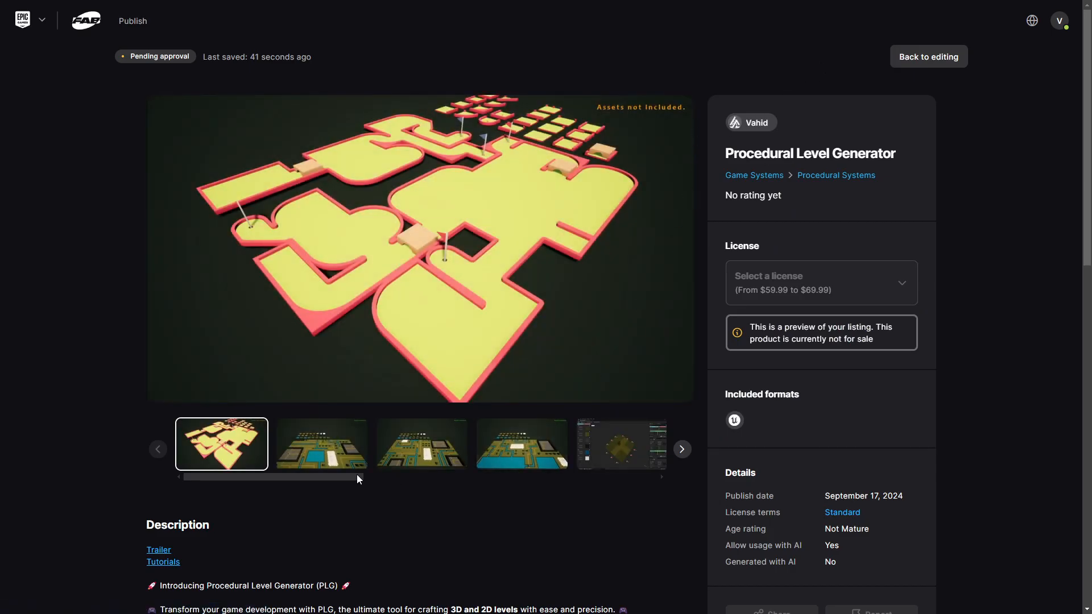
click(321, 449)
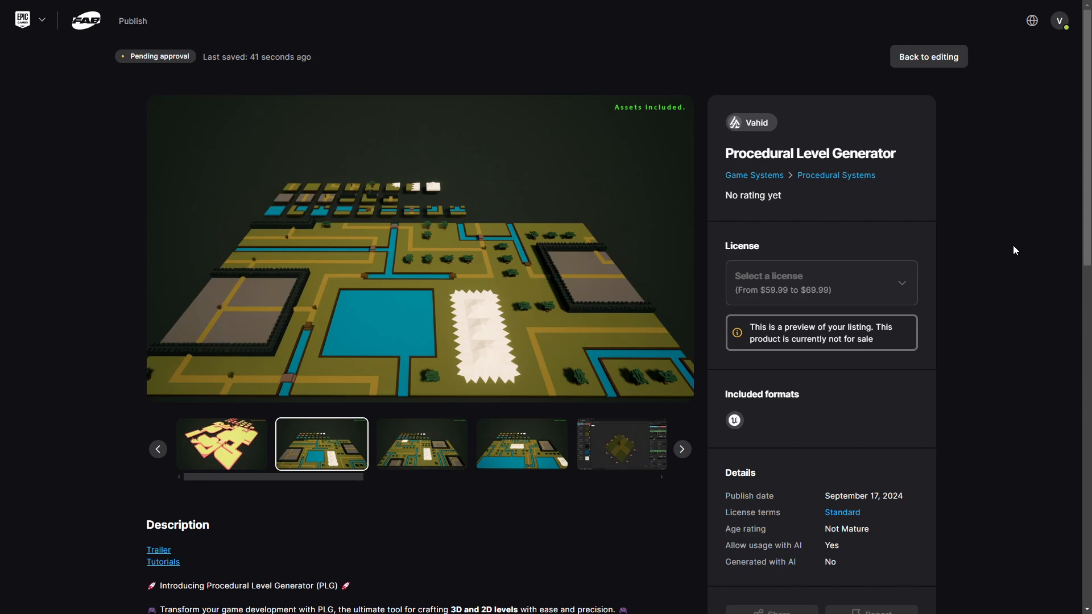
scroll(1014, 246, down, 8)
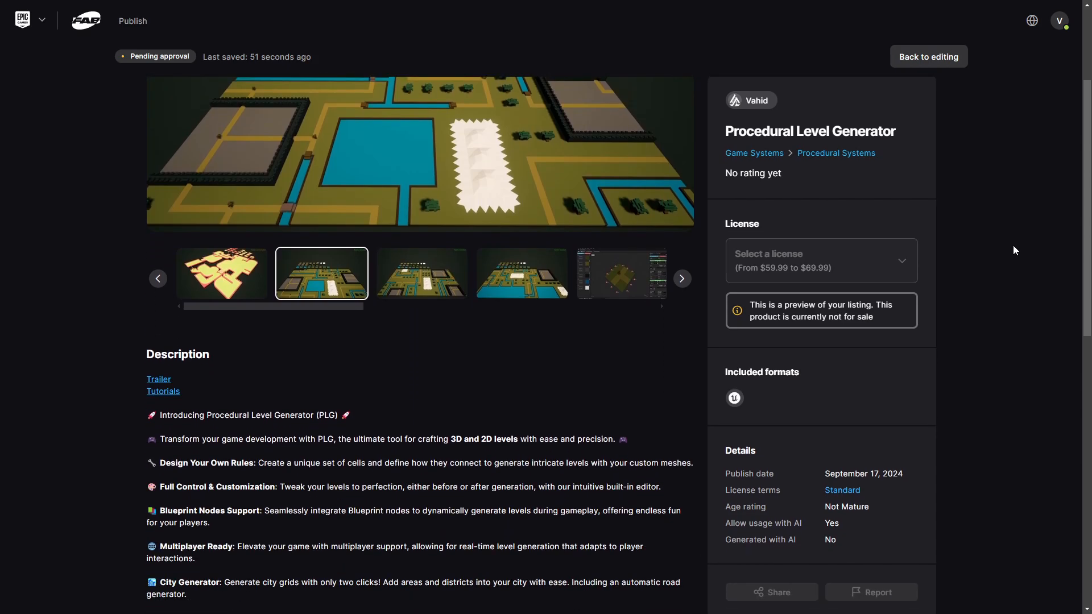
scroll(1015, 250, down, 5)
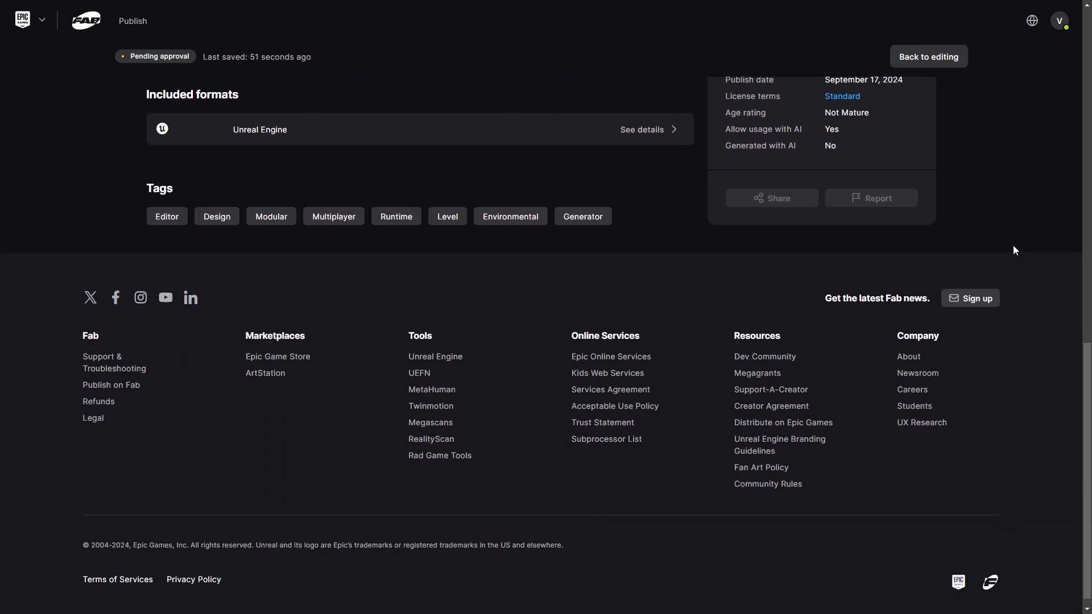
scroll(1015, 250, up, 14)
- From Publish > Listings, start migrating the six UE Marketplace listings into Fab
mouse_move(132, 21)
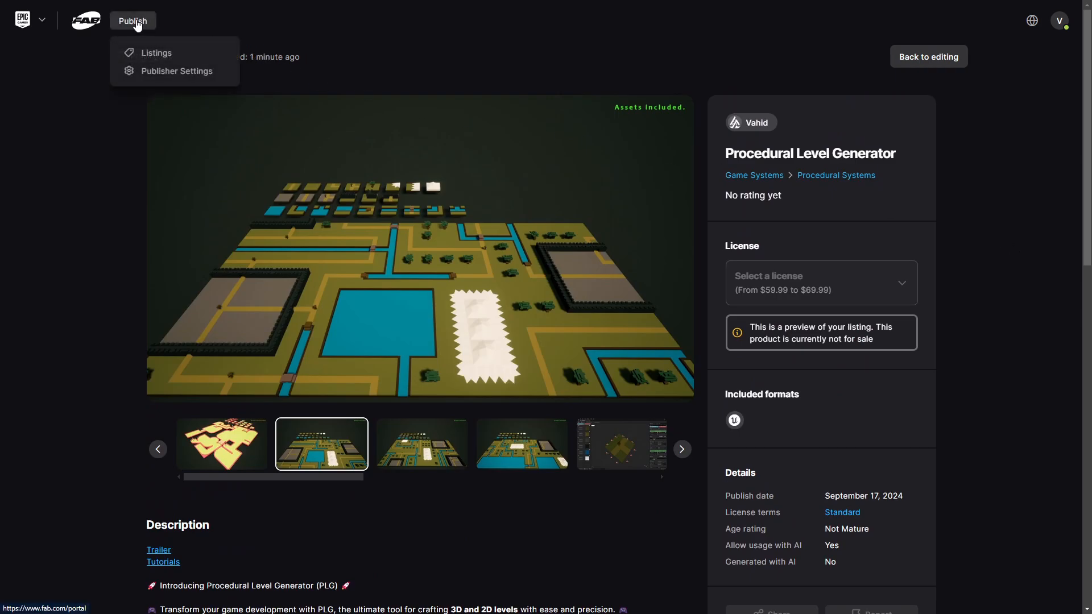
click(139, 53)
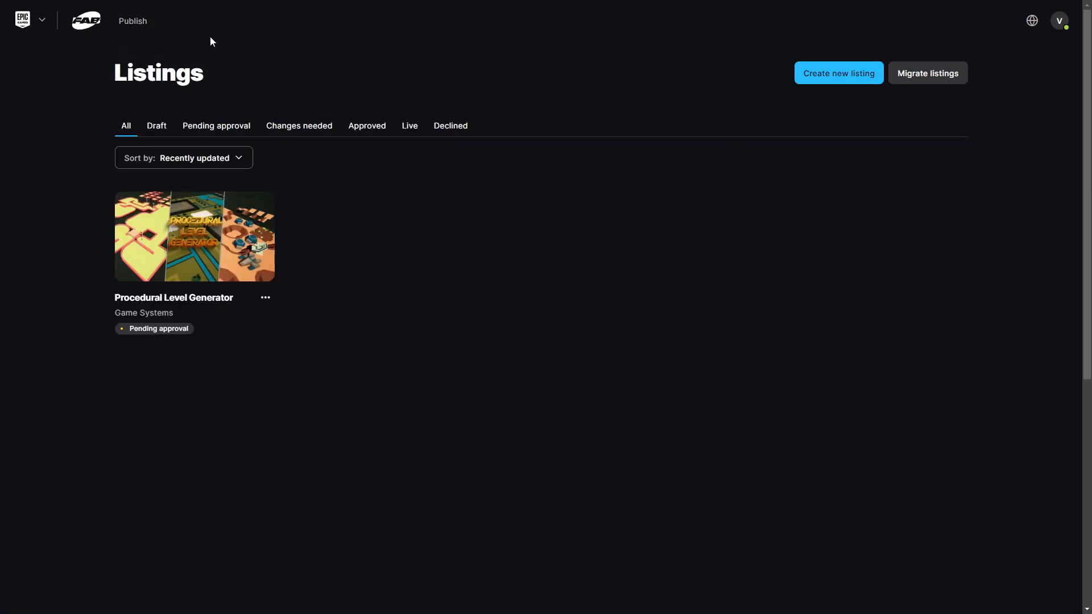
click(950, 80)
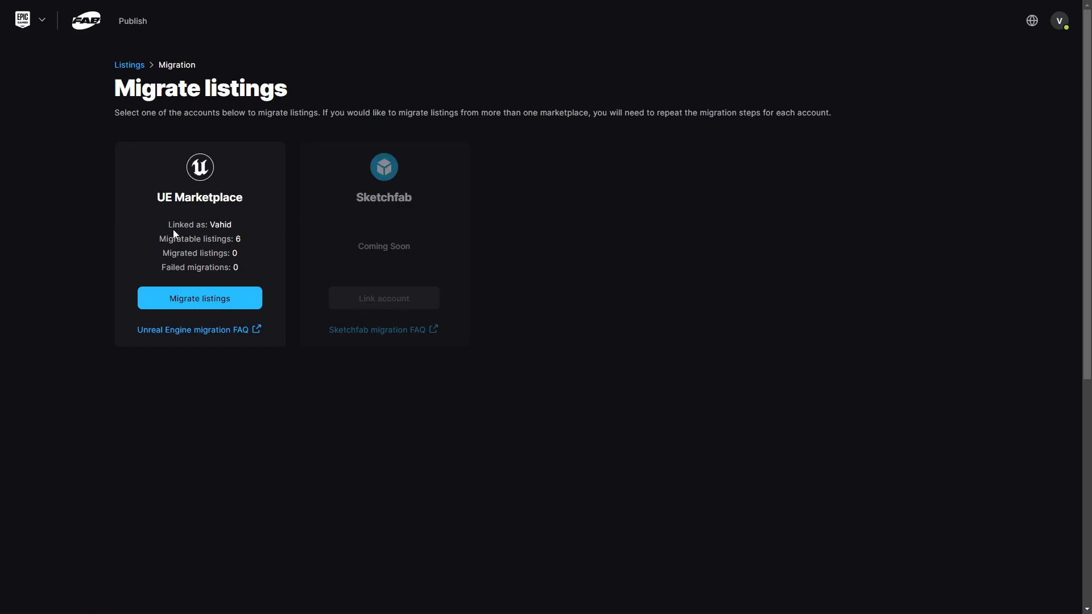
click(193, 300)
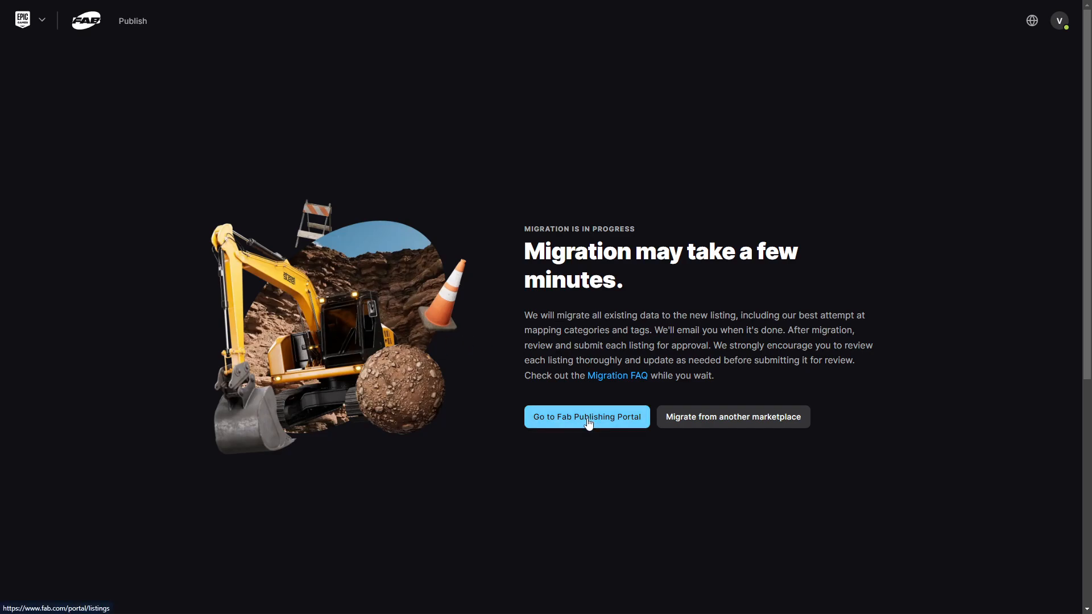
- Check the migration overview shows six listings migrated and none failed, then return to Publish > Listings
scroll(588, 423, down, 1)
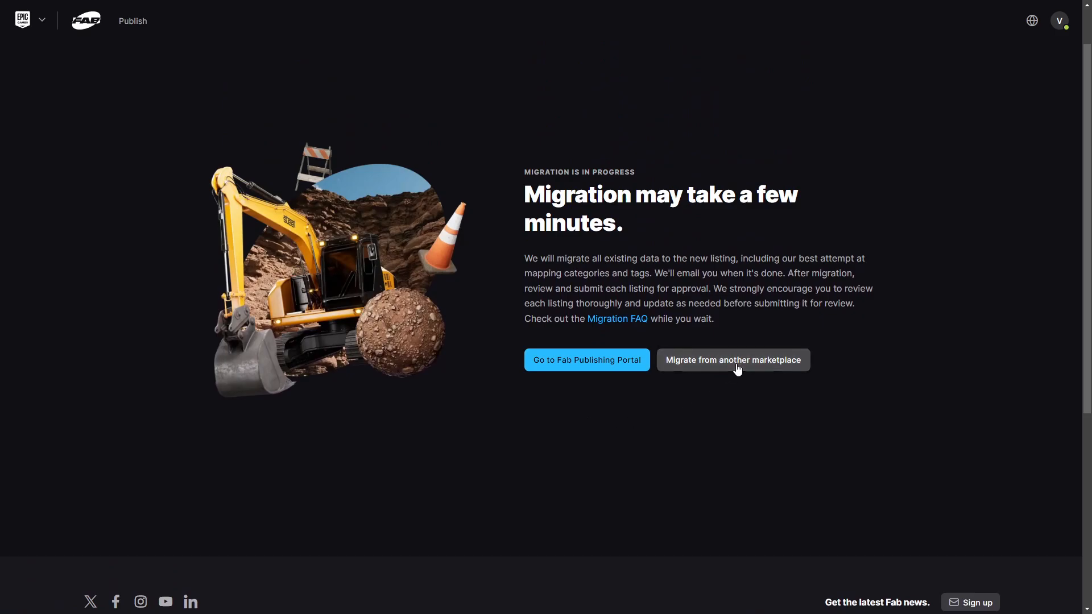
click(664, 370)
scroll(658, 432, up, 1)
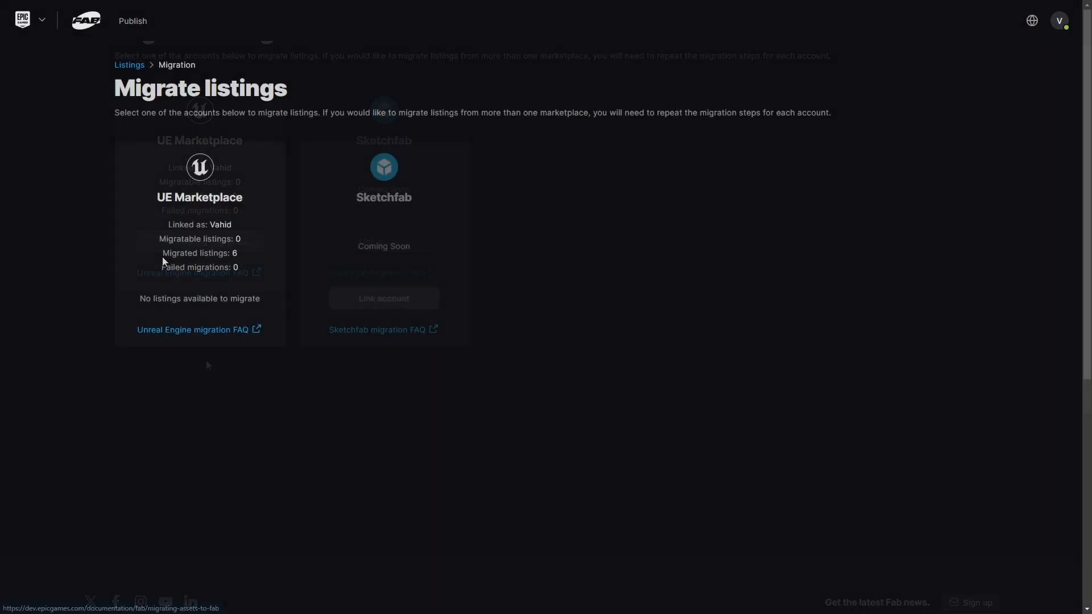
triple_click(208, 254)
click(208, 256)
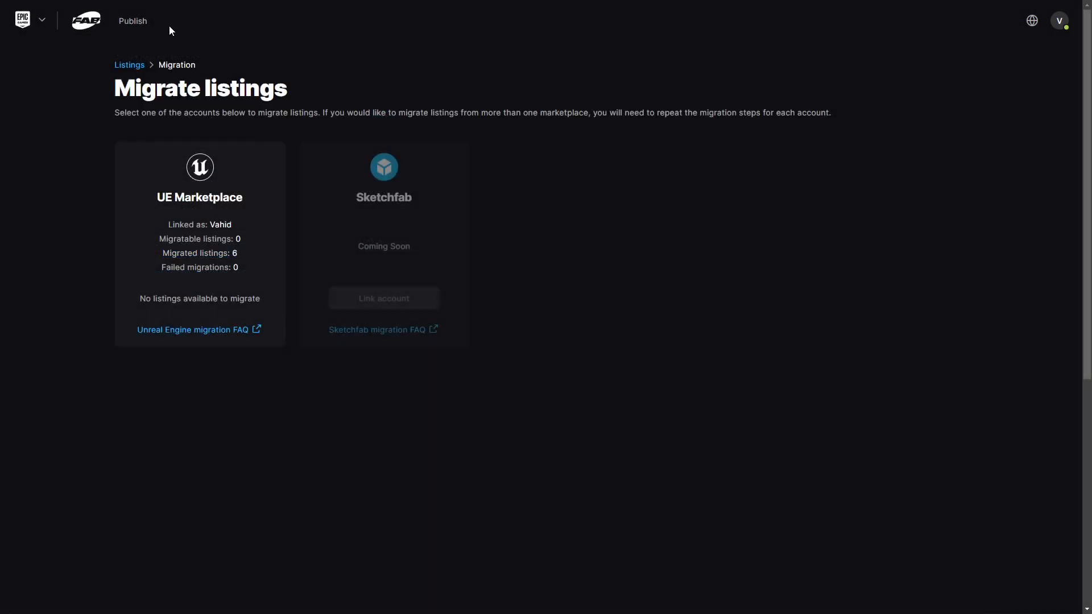
mouse_move(134, 23)
click(145, 57)
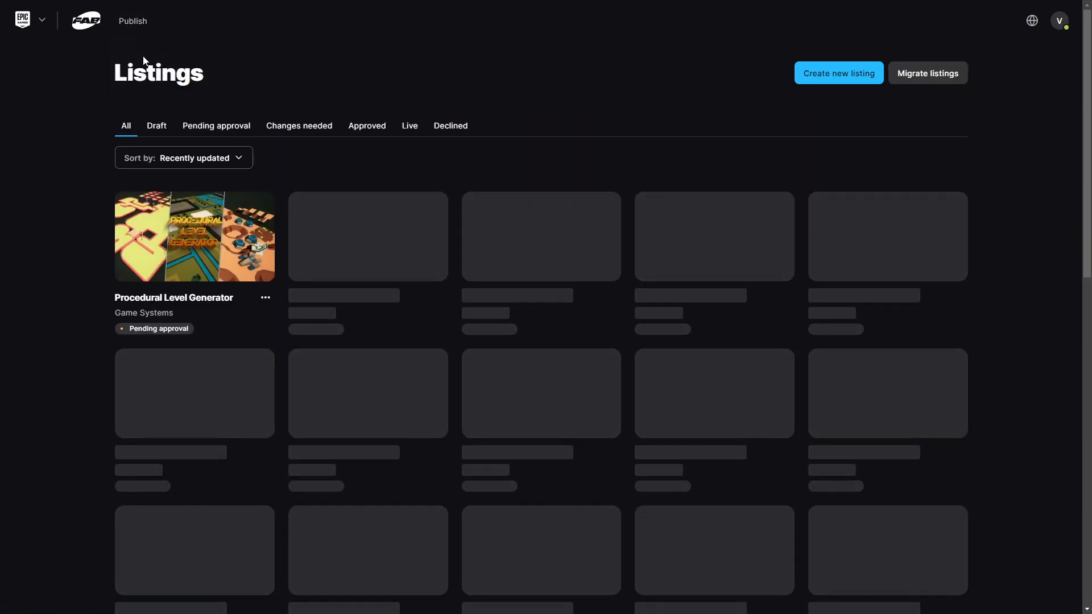